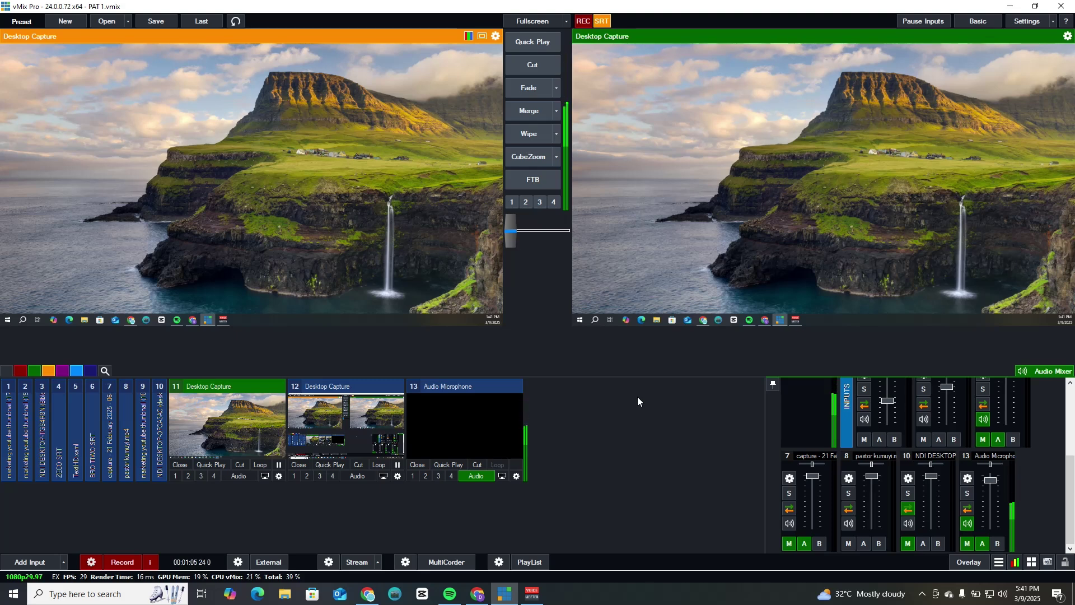
Launch ProPresenter from the Windows search using 'vpr'
key("super")
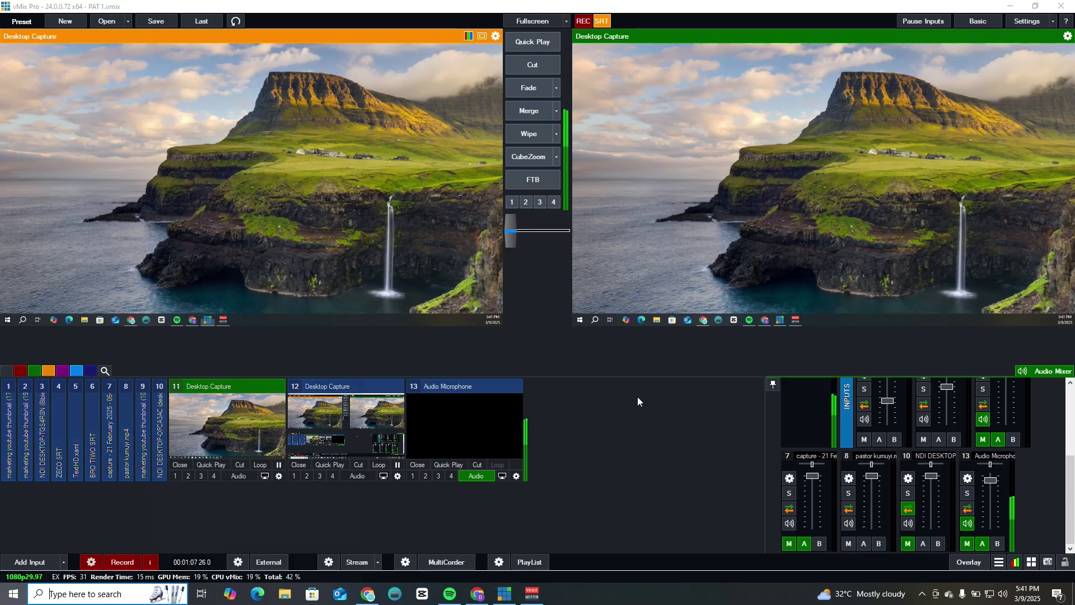
type("v")
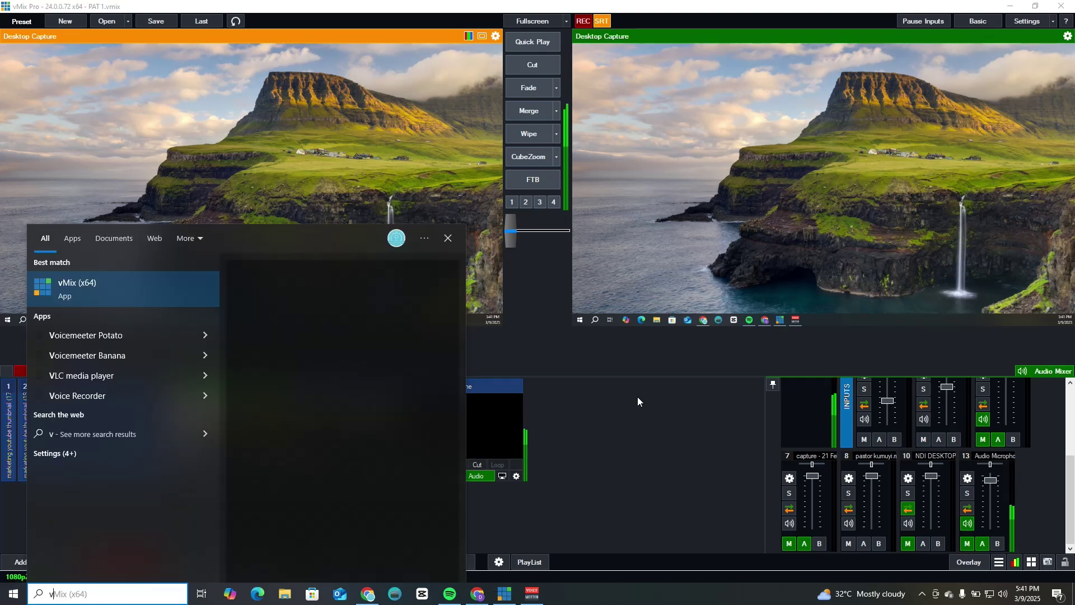
type("pr")
key("Return")
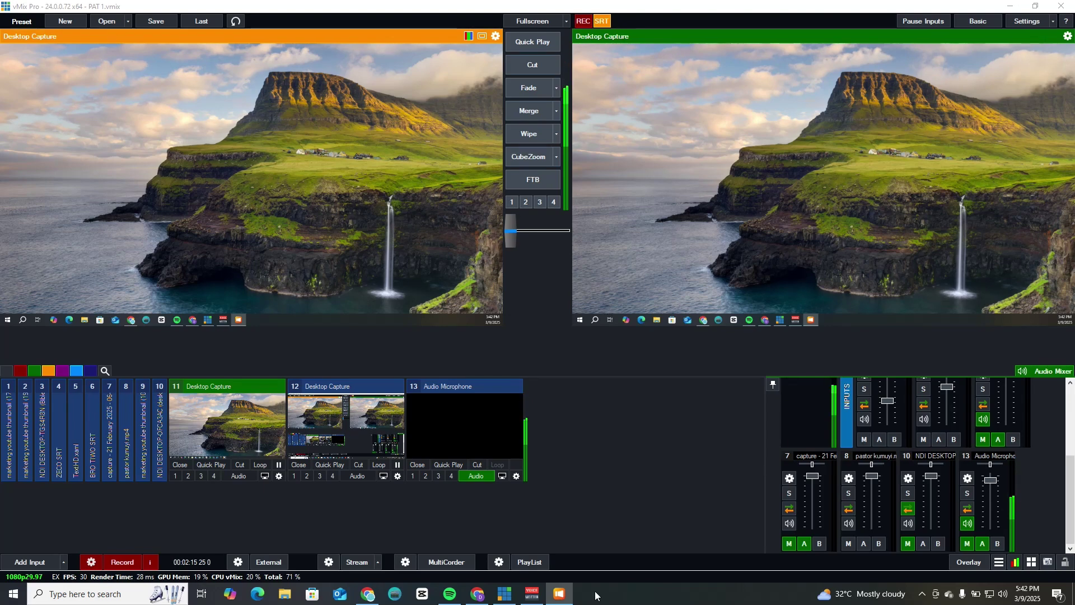
Bring ProPresenter forward, dismiss the Software Update prompt, and position its window over vMix
left_click(561, 595)
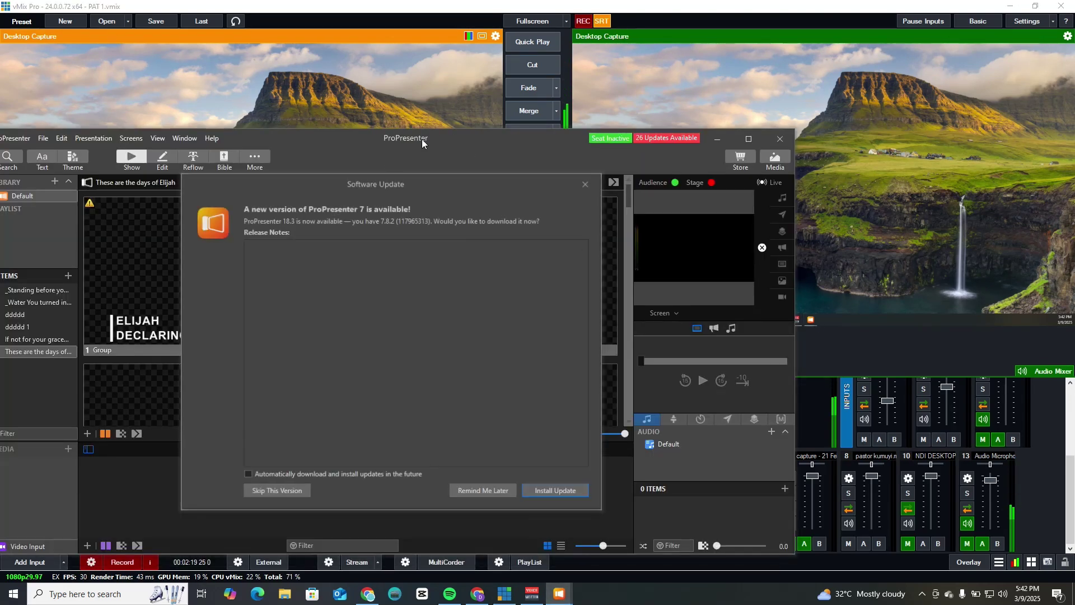
left_click(586, 184)
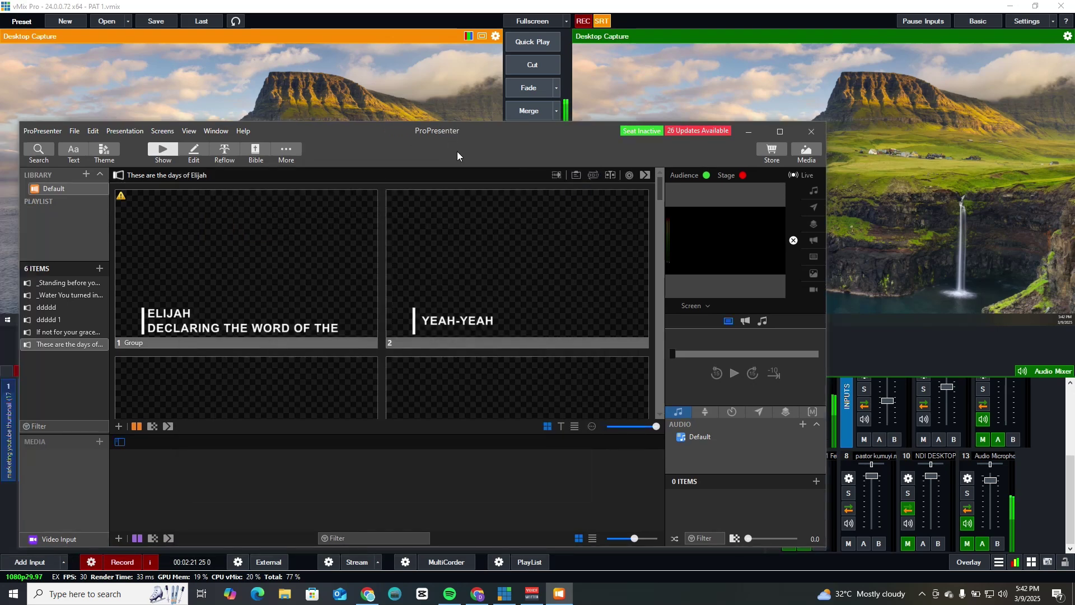
left_click_drag(362, 134, 695, 94)
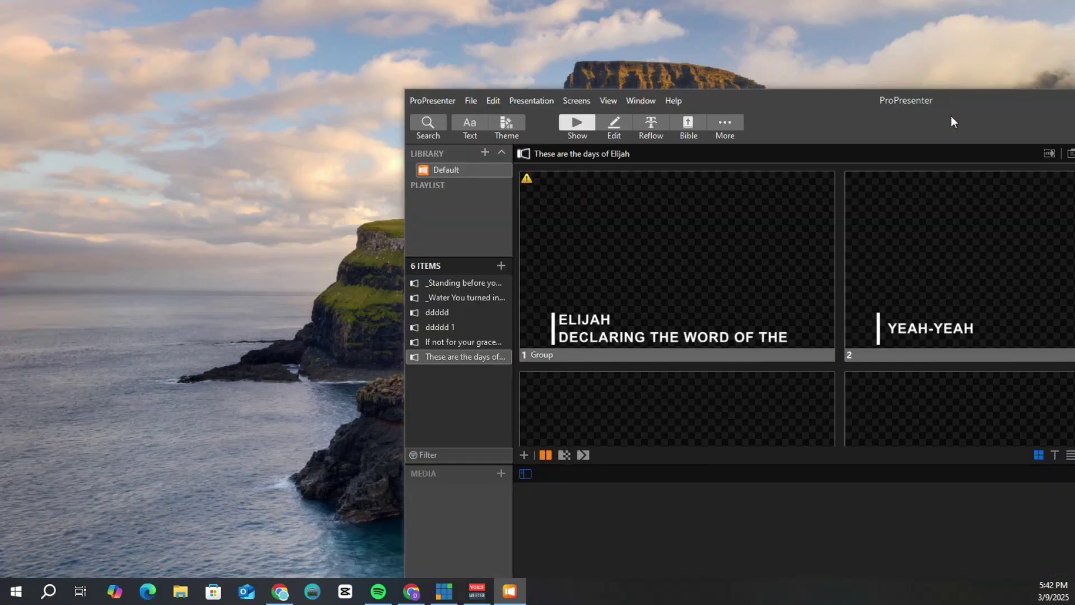
left_click_drag(951, 115, 546, 67)
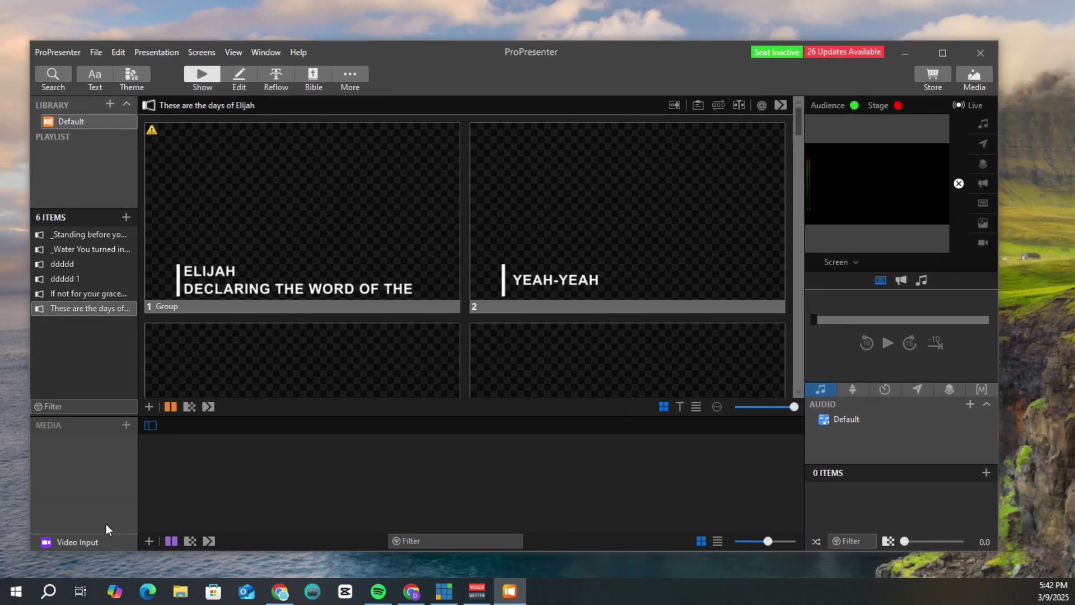
left_click(443, 591)
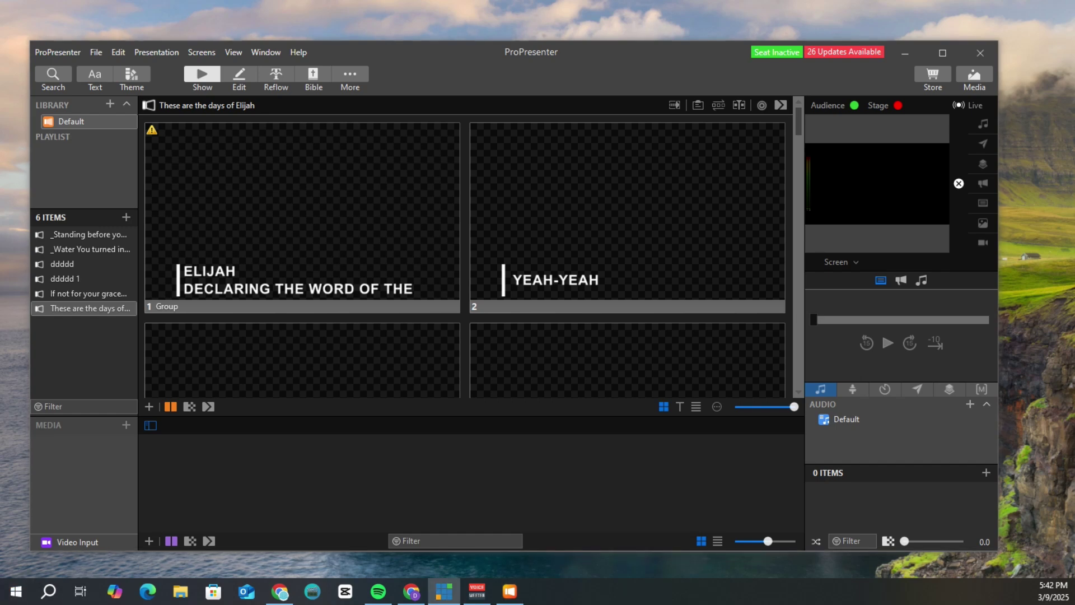
left_click_drag(473, 57, 479, 40)
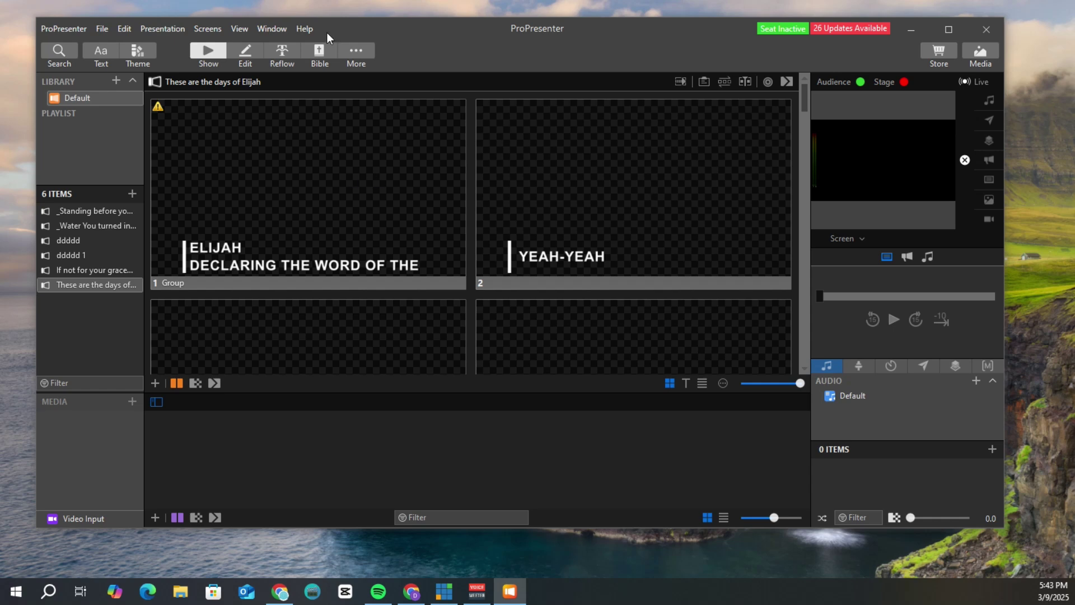
left_click(208, 31)
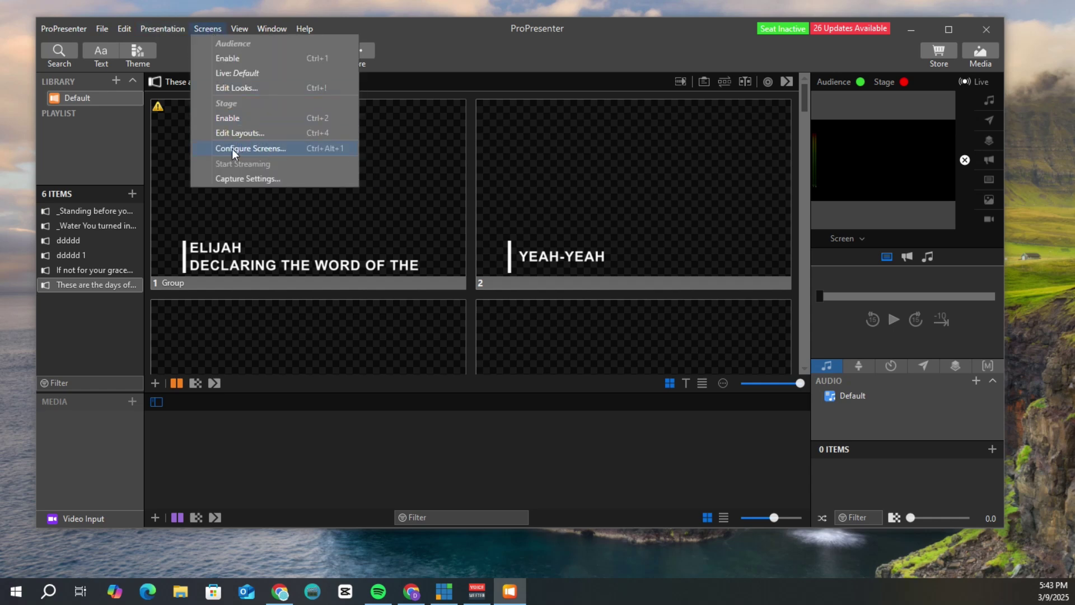
Open Configure Screens, maximize the window, and toggle the Audience screen off and back on
left_click(274, 150)
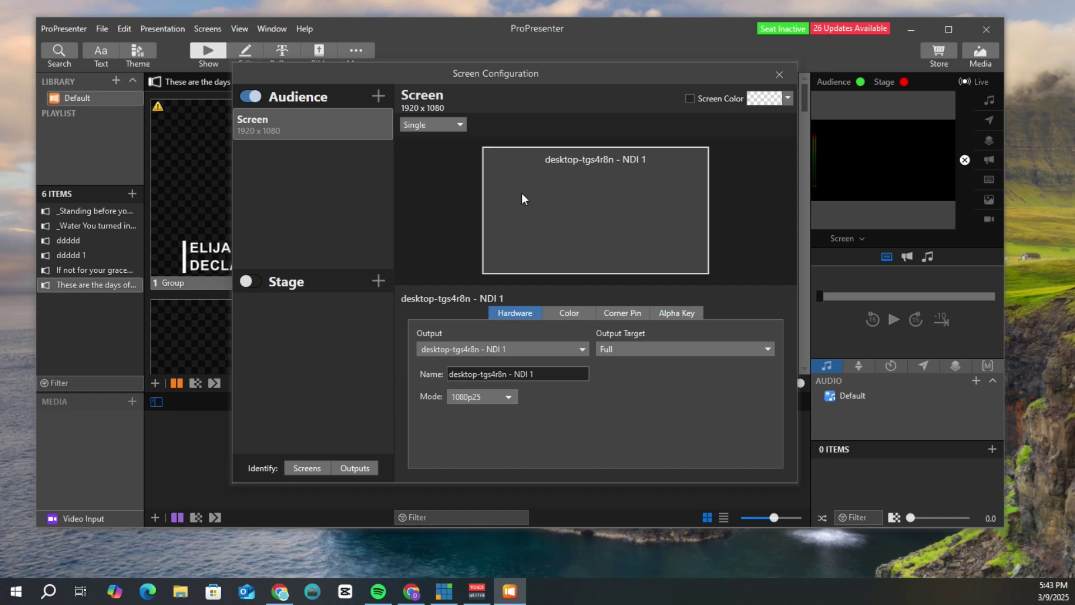
left_click(941, 28)
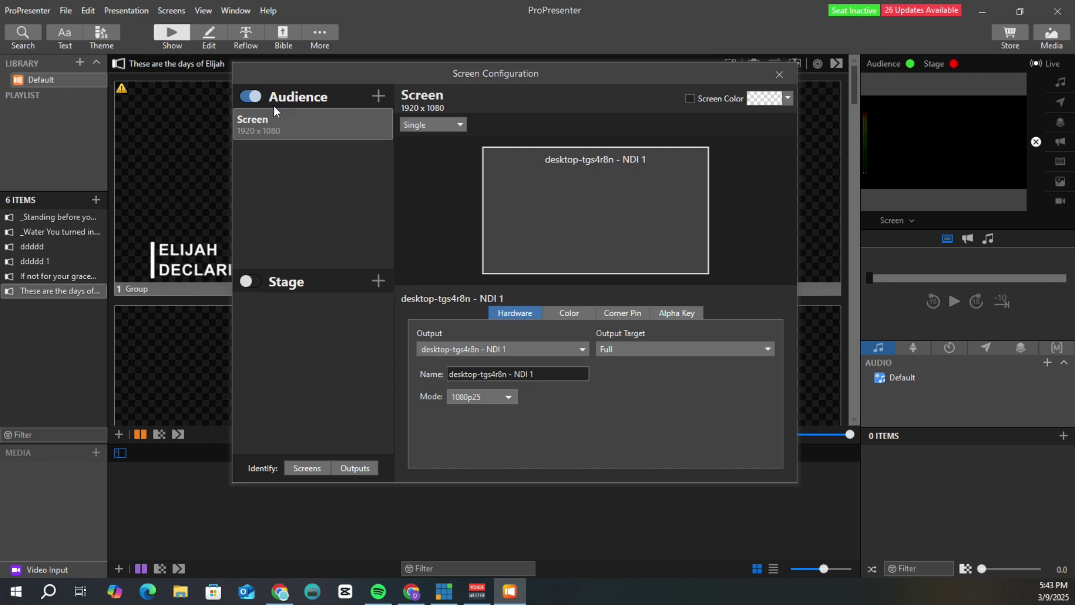
left_click(253, 97)
left_click(247, 98)
Keep the Audience output on desktop-tgs4r8n - NDI 1 at 1080p25 and close Screen Configuration
left_click(547, 354)
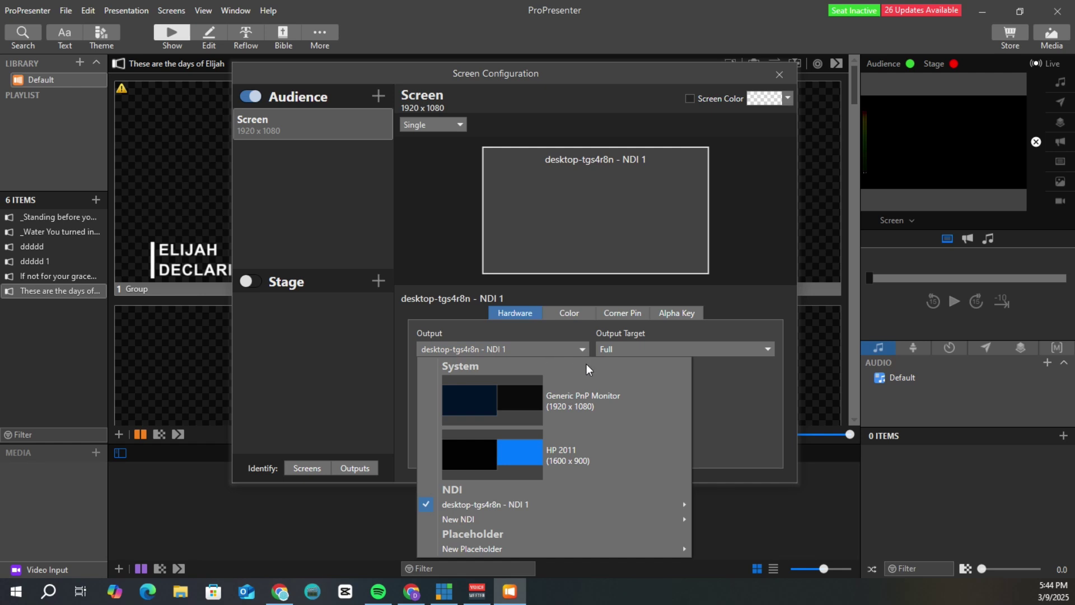
mouse_move(485, 511)
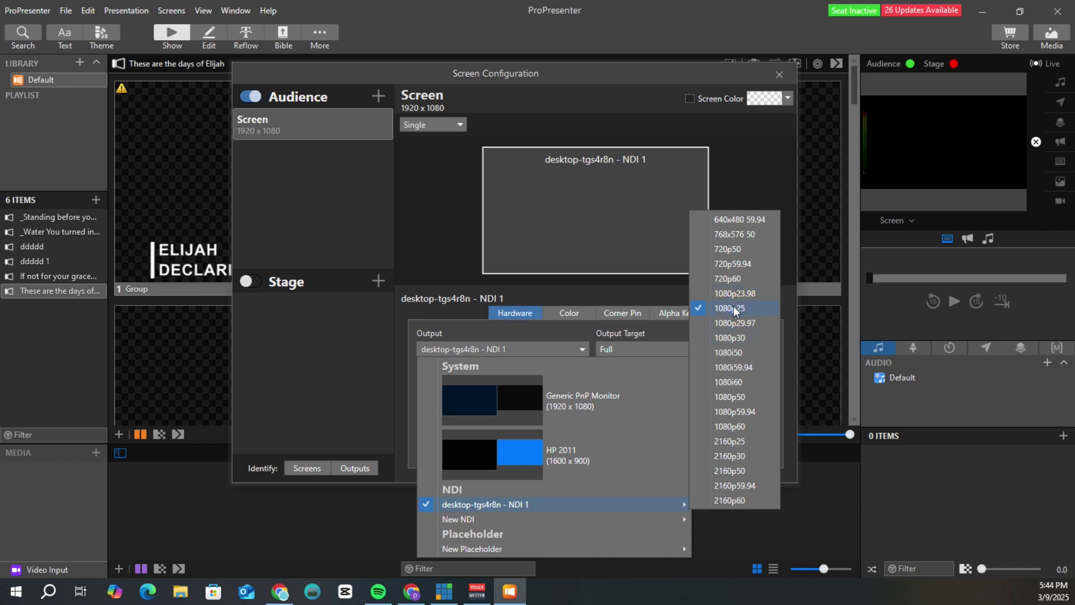
left_click(342, 389)
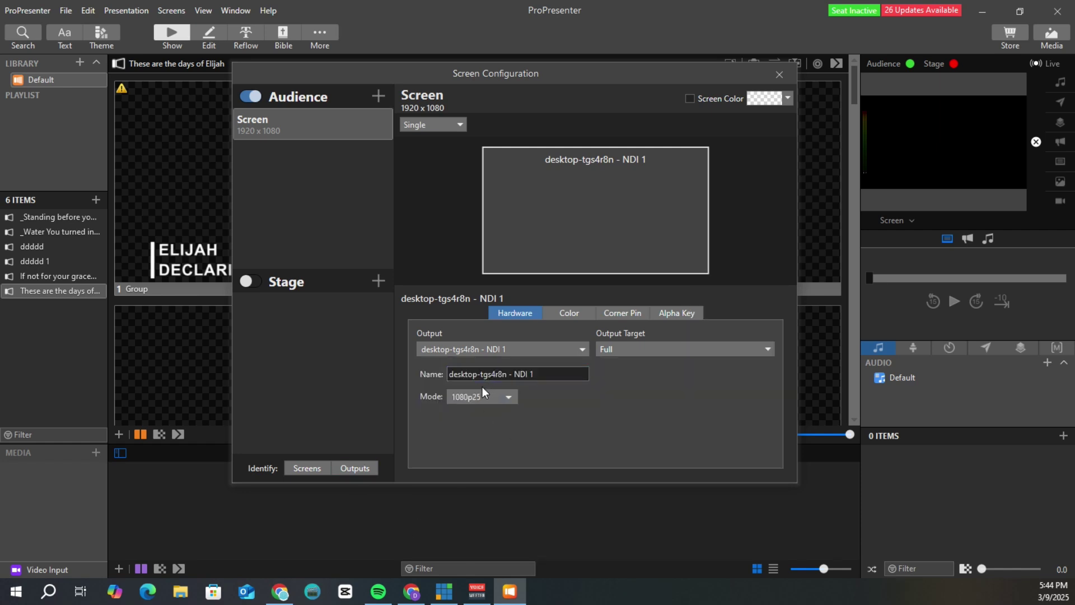
left_click(775, 73)
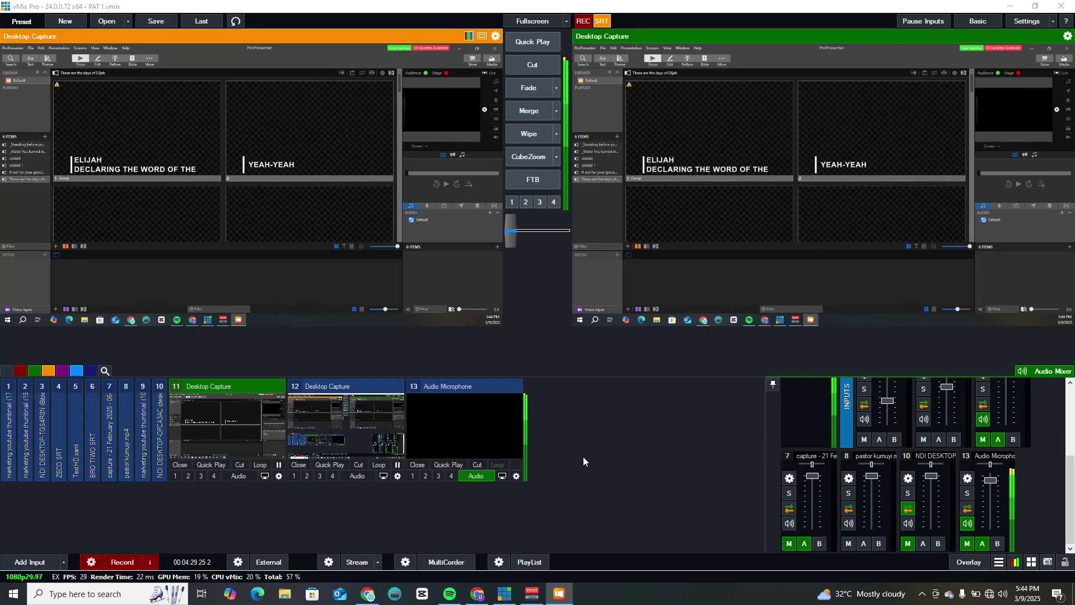
Switch back to vMix, where Desktop Capture shows the Elijah slides
left_click(32, 564)
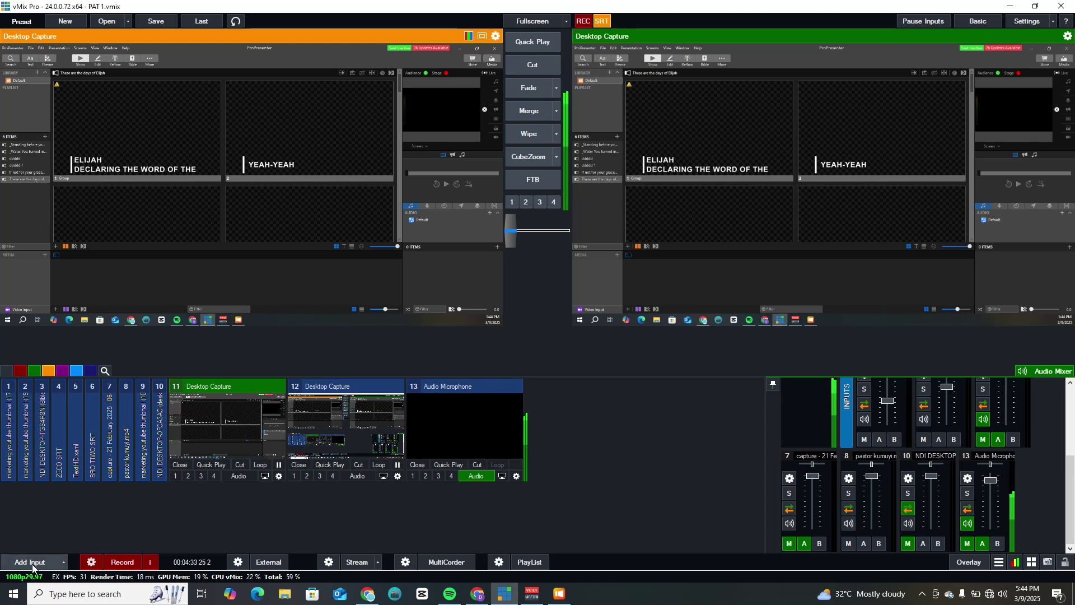
Add an NDI input using ProPresenter's desktop-tgs4r8n - NDI 1 source
left_click(32, 563)
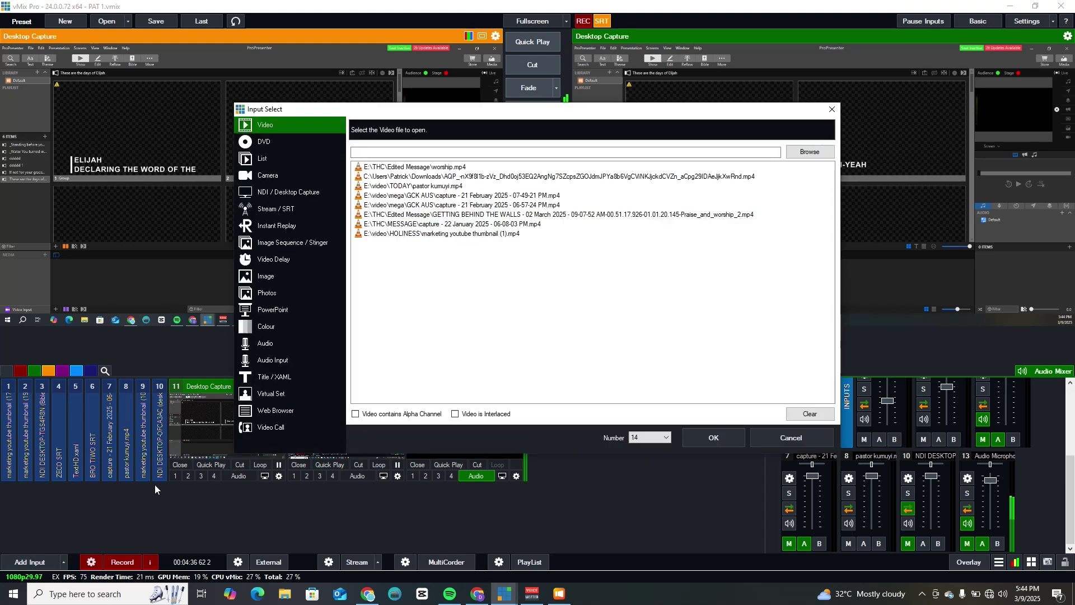
left_click(287, 193)
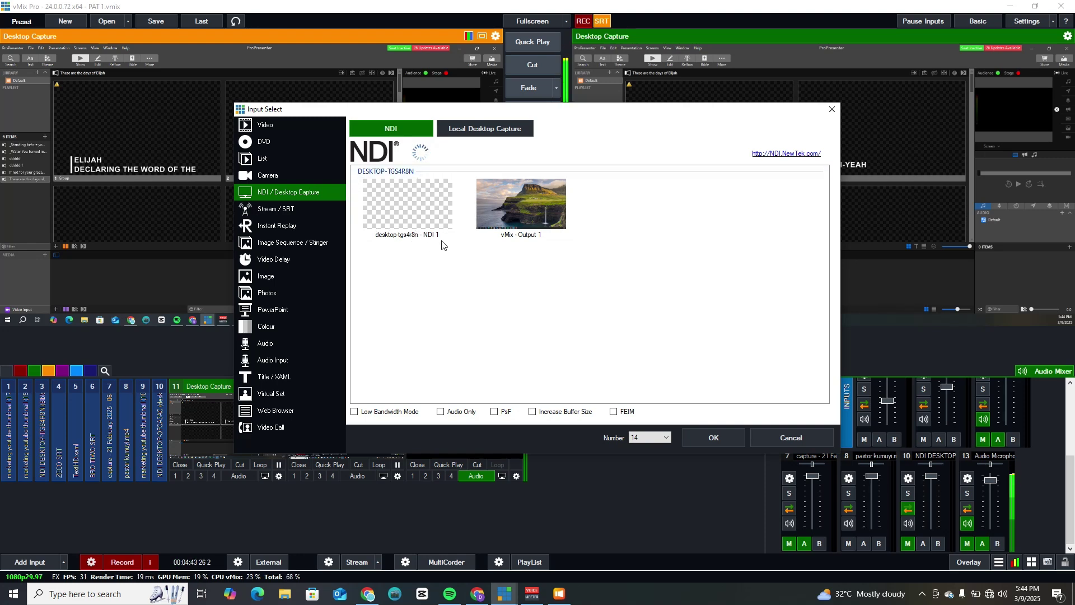
left_click(416, 211)
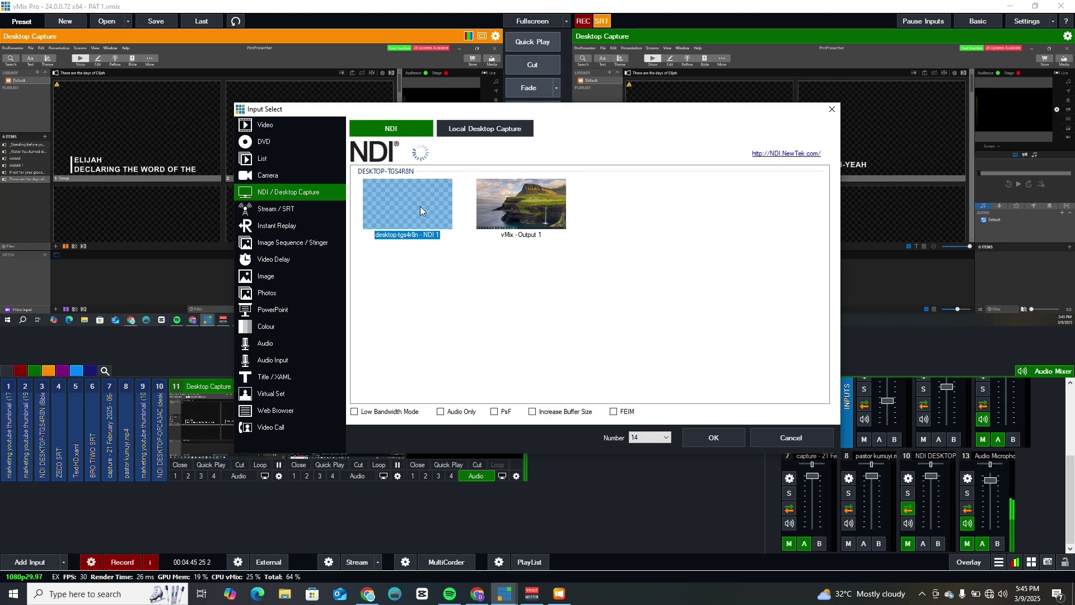
left_click(711, 437)
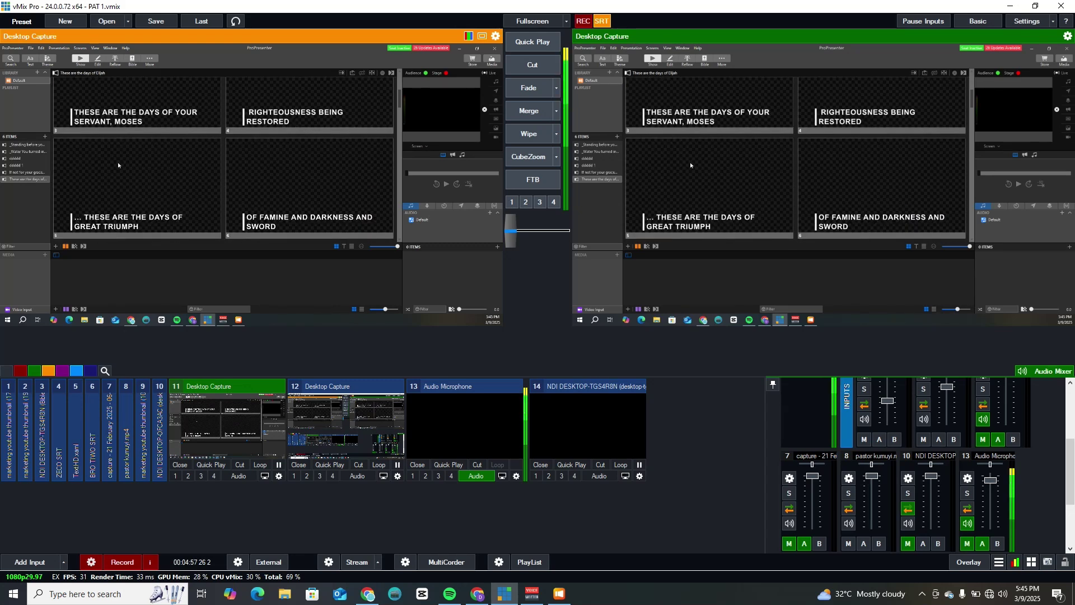
Send the 'THESE ARE THE DAYS OF GREAT TRIUMPH' slide live and fade the NDI input to program
left_click(670, 189)
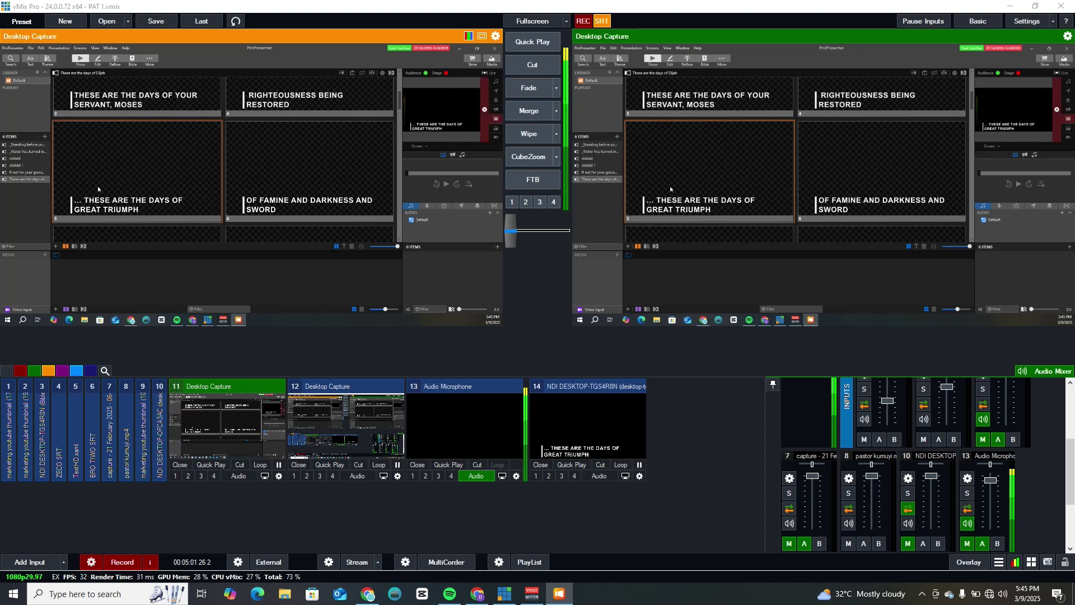
left_click(603, 448)
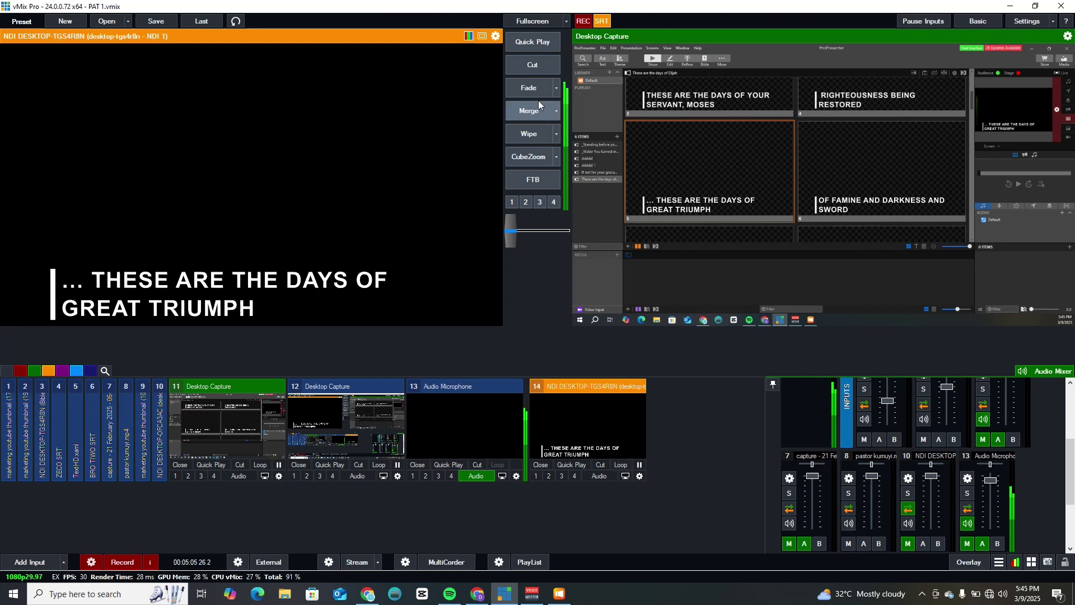
left_click(524, 94)
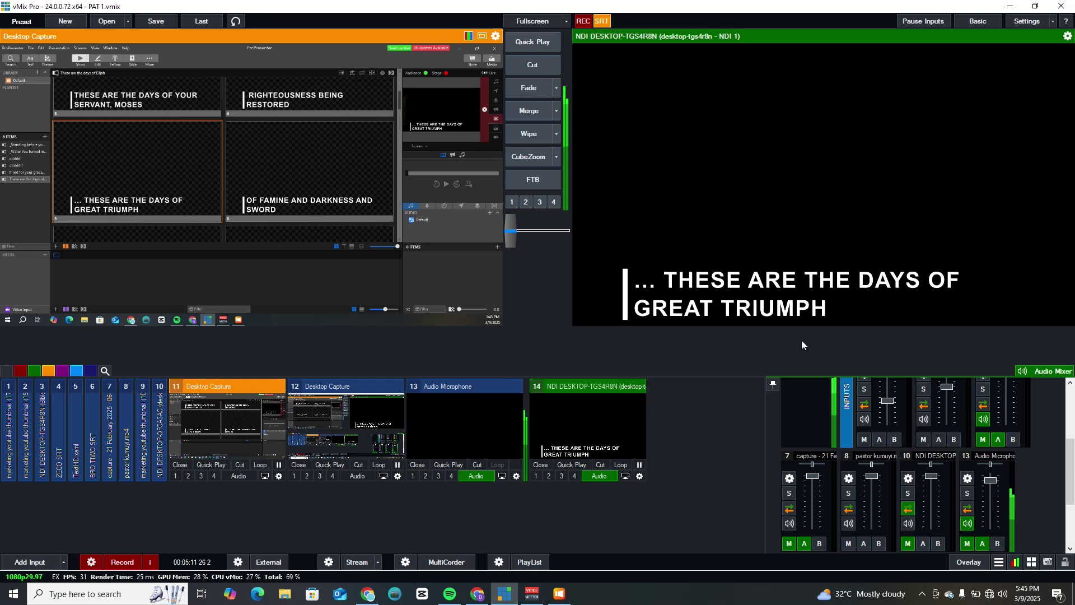
Send the MOSES, RIGHTEOUSNESS, GREAT TRIUMPH, FAMINE and DESERT CRYING lyric slides live in turn
left_click(132, 94)
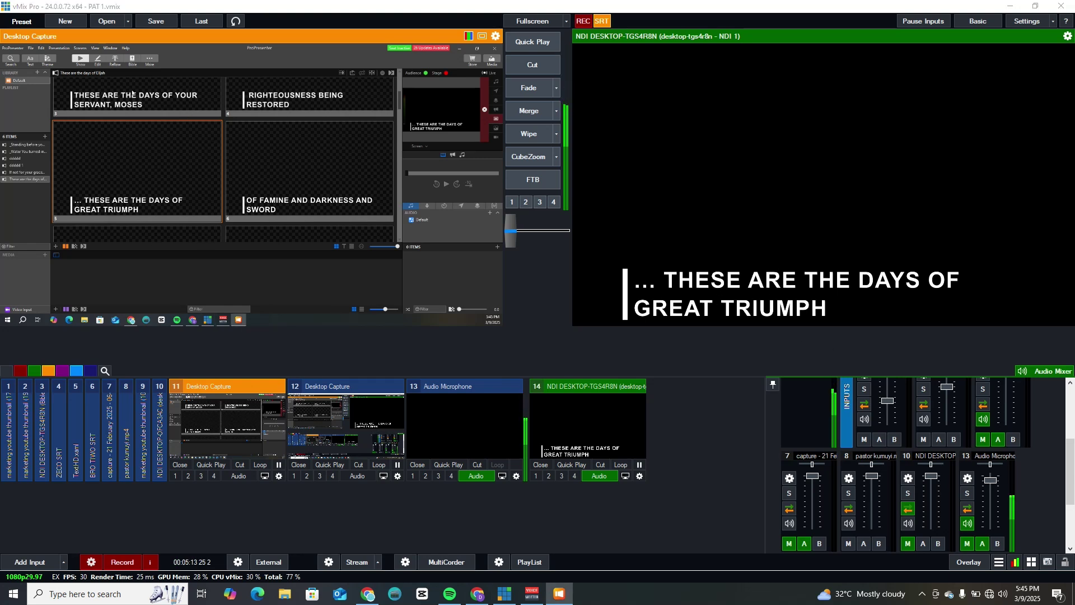
left_click(285, 115)
scroll(252, 119, "down", 2)
left_click(116, 137)
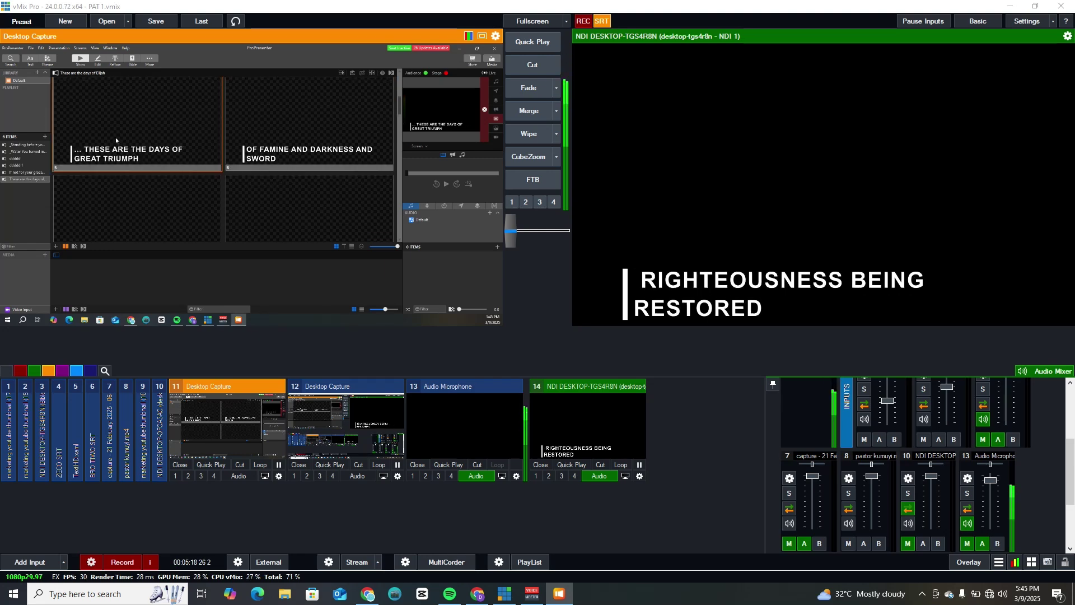
left_click(263, 144)
scroll(166, 167, "down", 2)
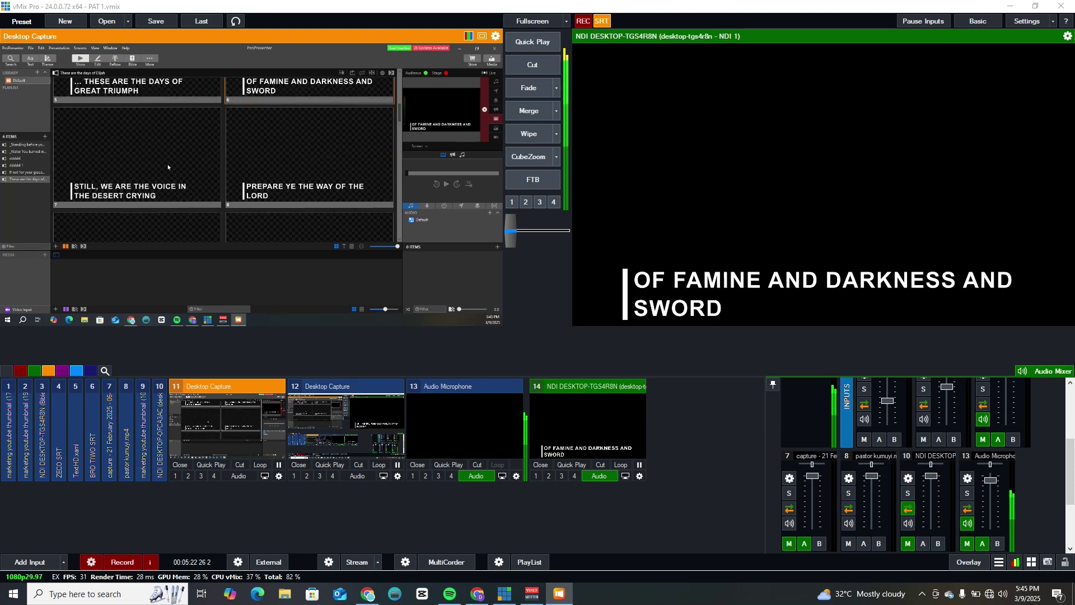
left_click(145, 163)
scroll(203, 161, "down", 2)
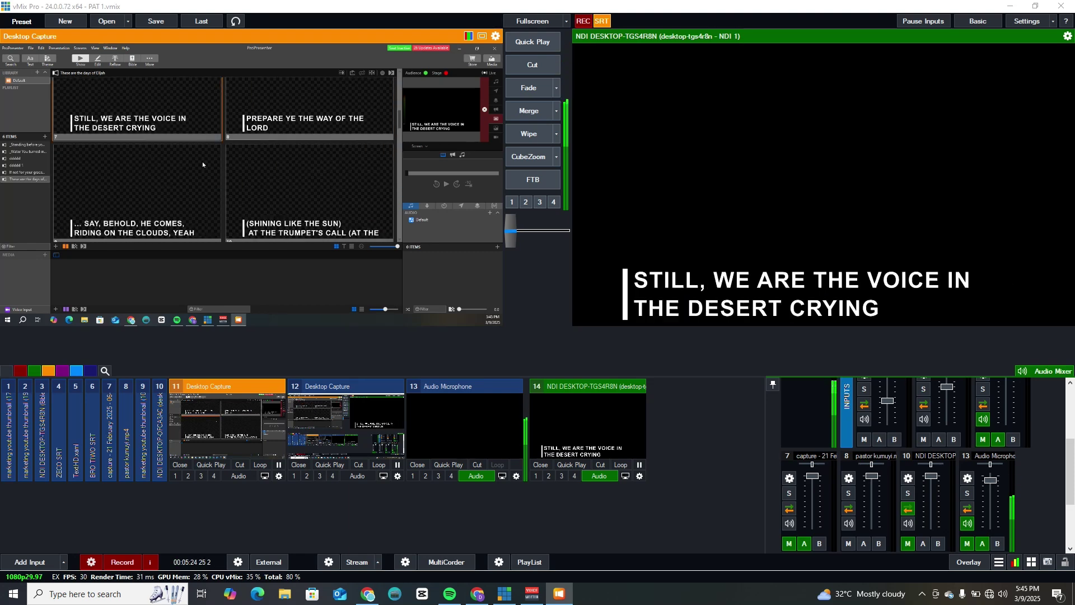
scroll(210, 152, "up", 2)
scroll(218, 143, "down", 2)
Continue through PREPARE YE, BEHOLD, SHINING and TRUMPET'S CALL to the LIFT YOUR VOICE slide
left_click(261, 120)
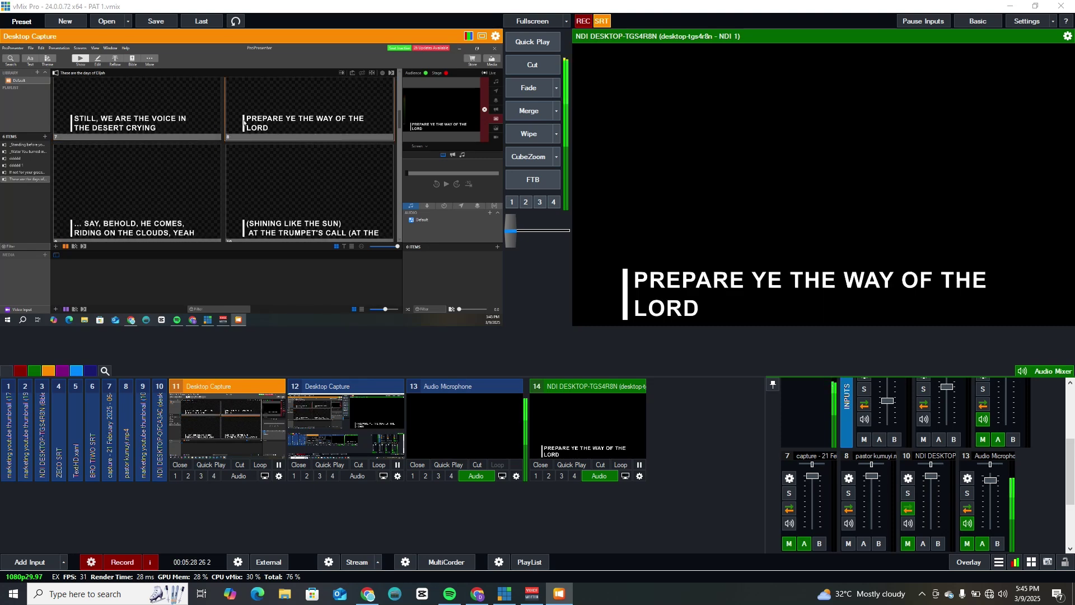
scroll(244, 122, "down", 1)
left_click(160, 157)
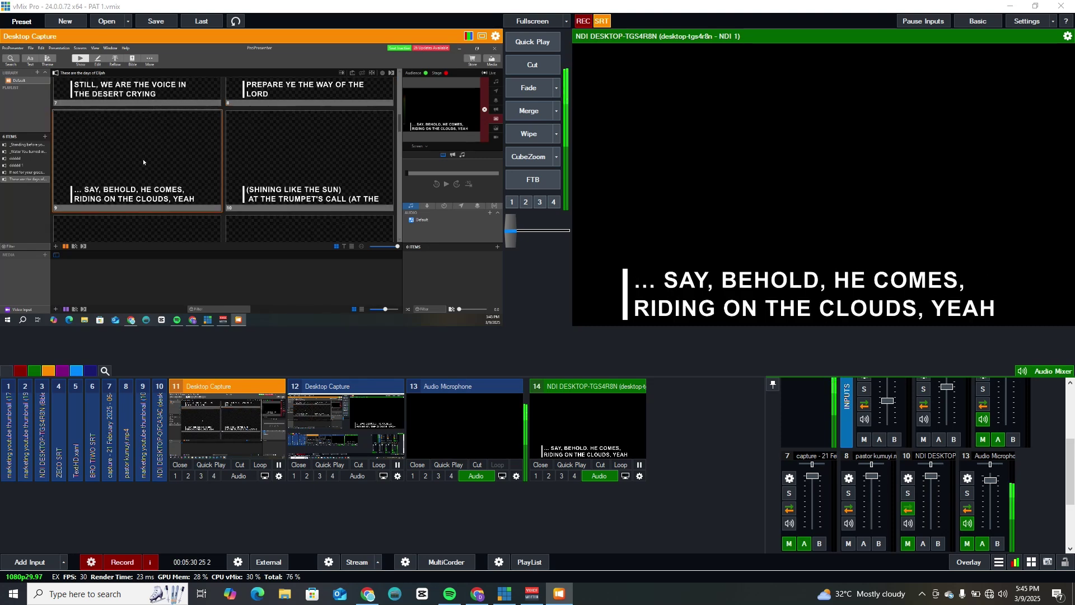
left_click(289, 166)
scroll(159, 160, "down", 1)
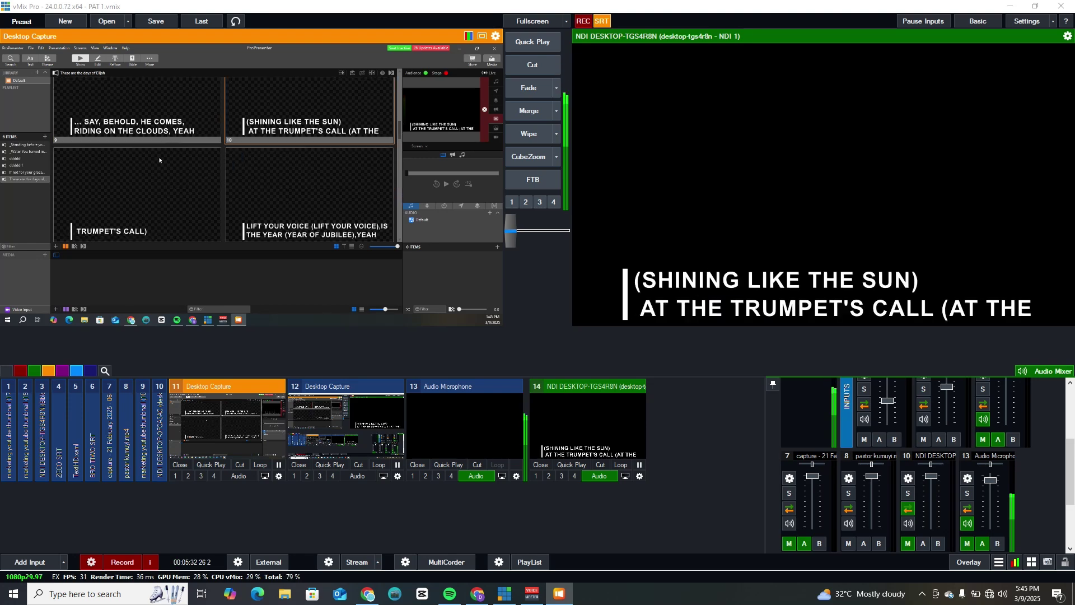
left_click(154, 127)
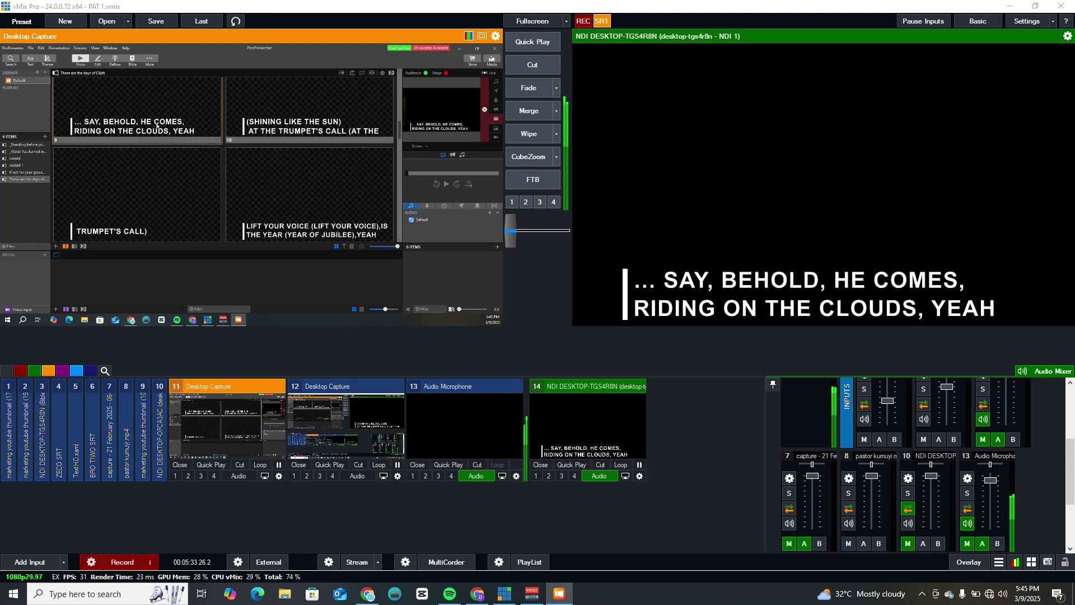
scroll(177, 169, "down", 1)
left_click(164, 173)
left_click(311, 154)
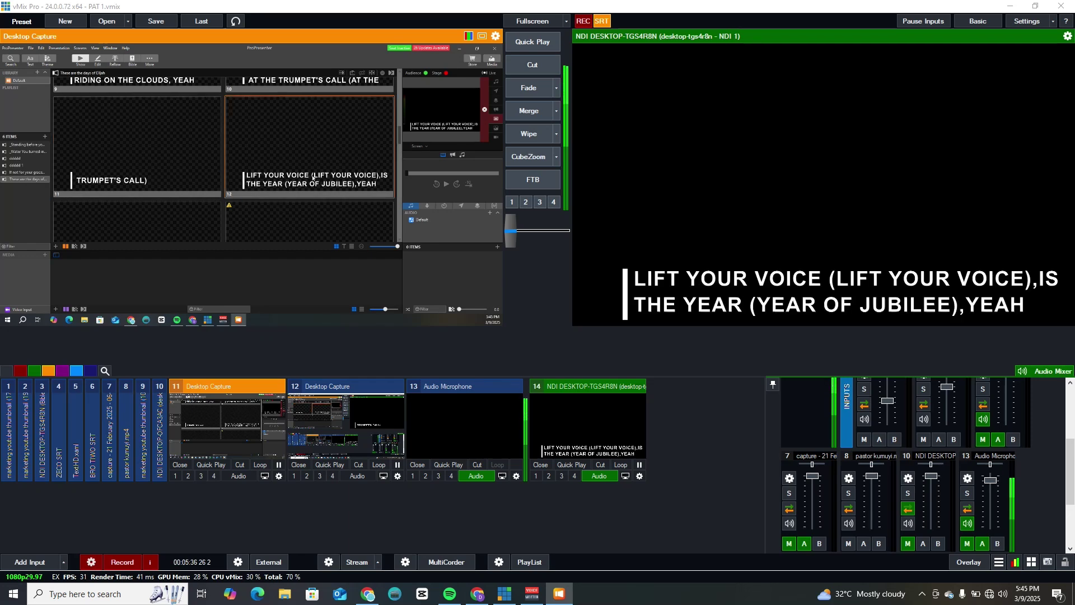
scroll(313, 168, "up", 3)
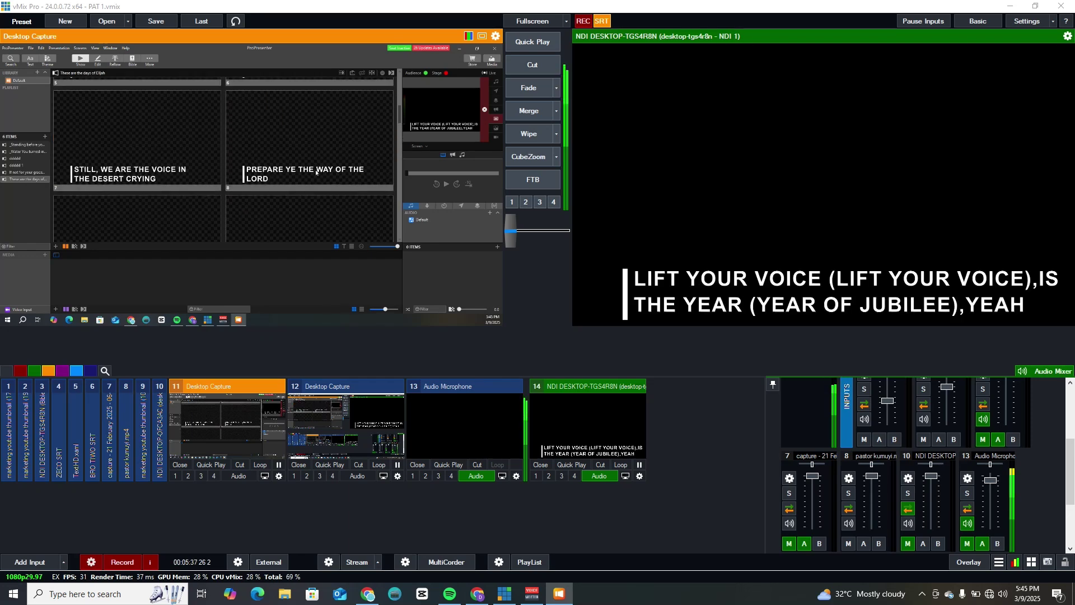
scroll(314, 175, "up", 2)
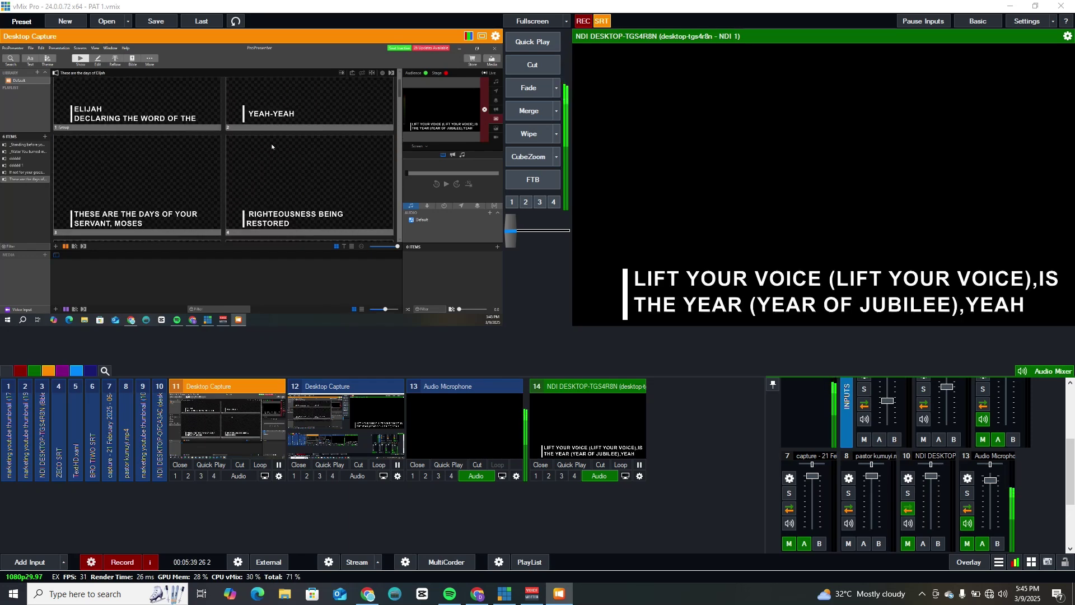
left_click(151, 58)
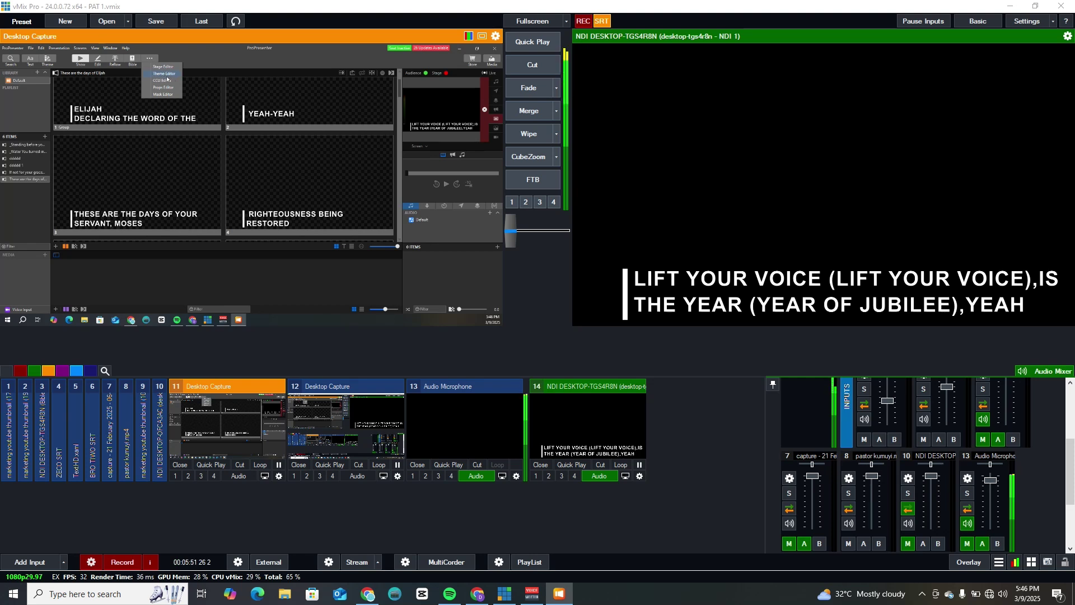
left_click(168, 75)
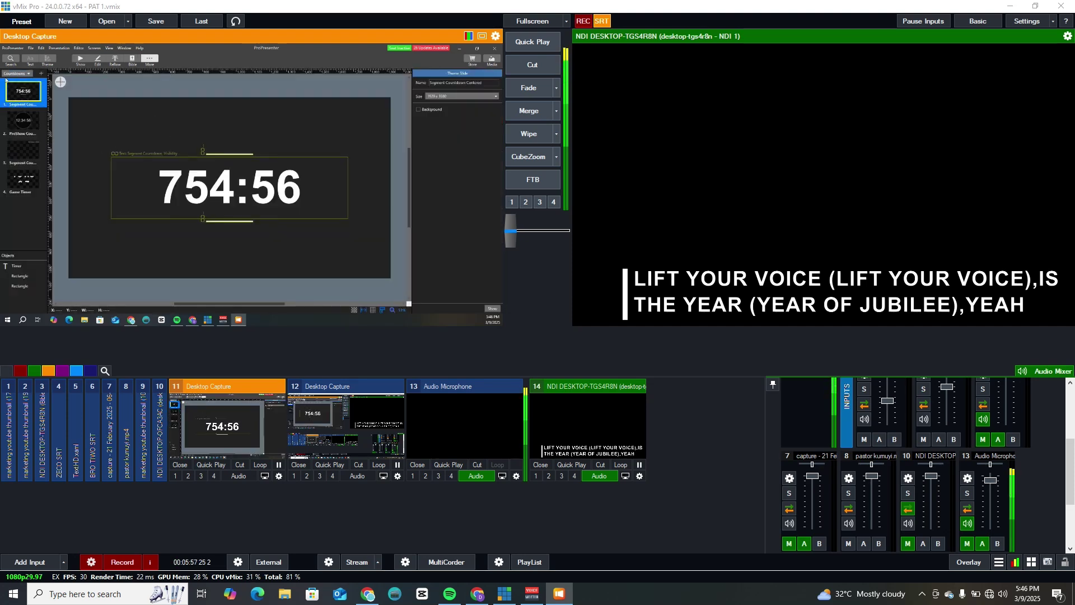
left_click(29, 75)
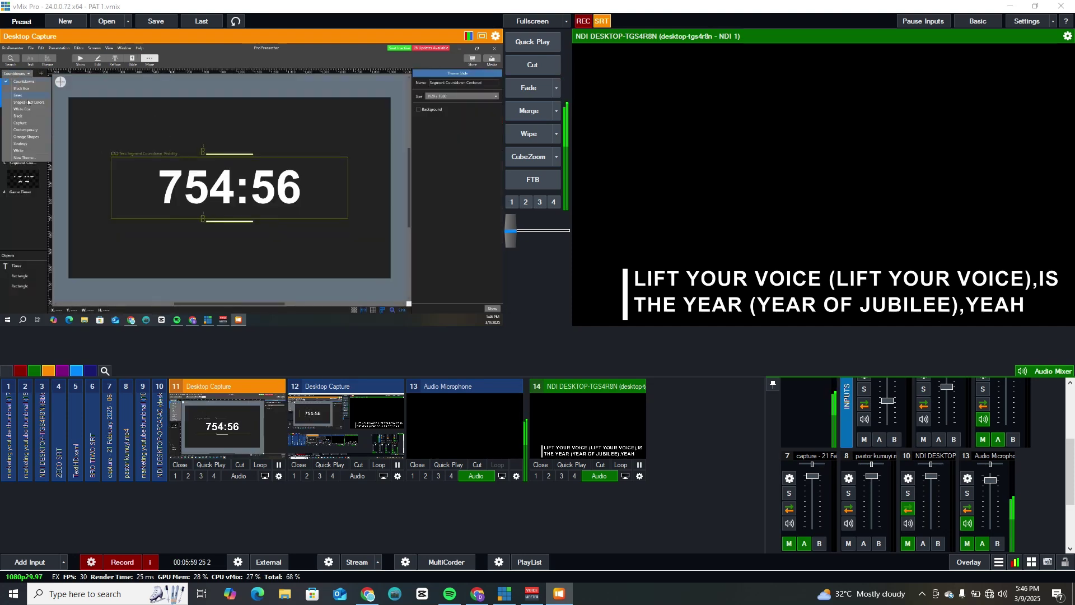
left_click(28, 97)
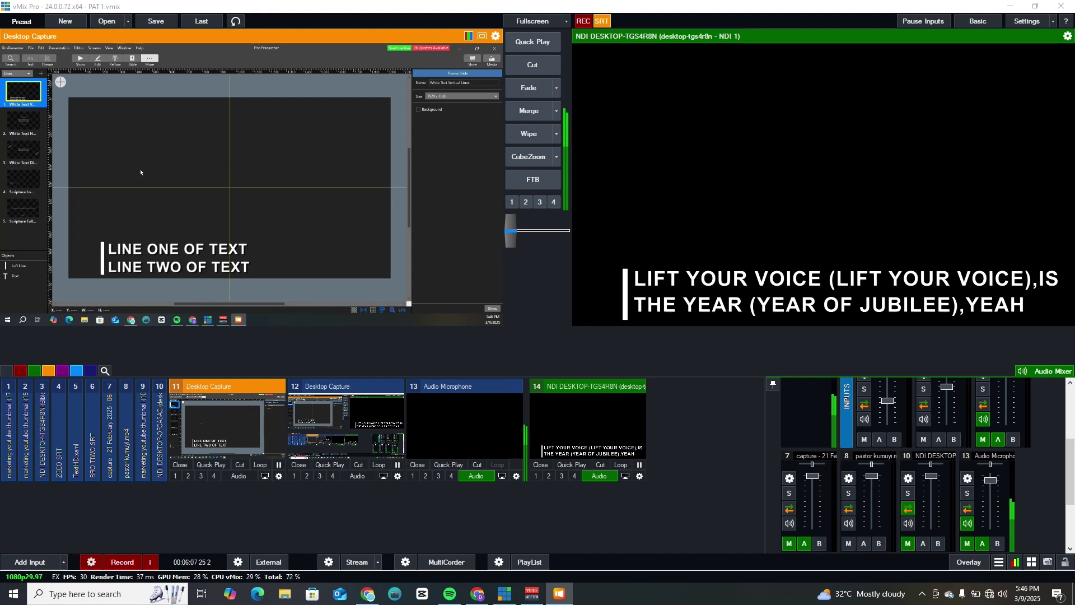
left_click(226, 264)
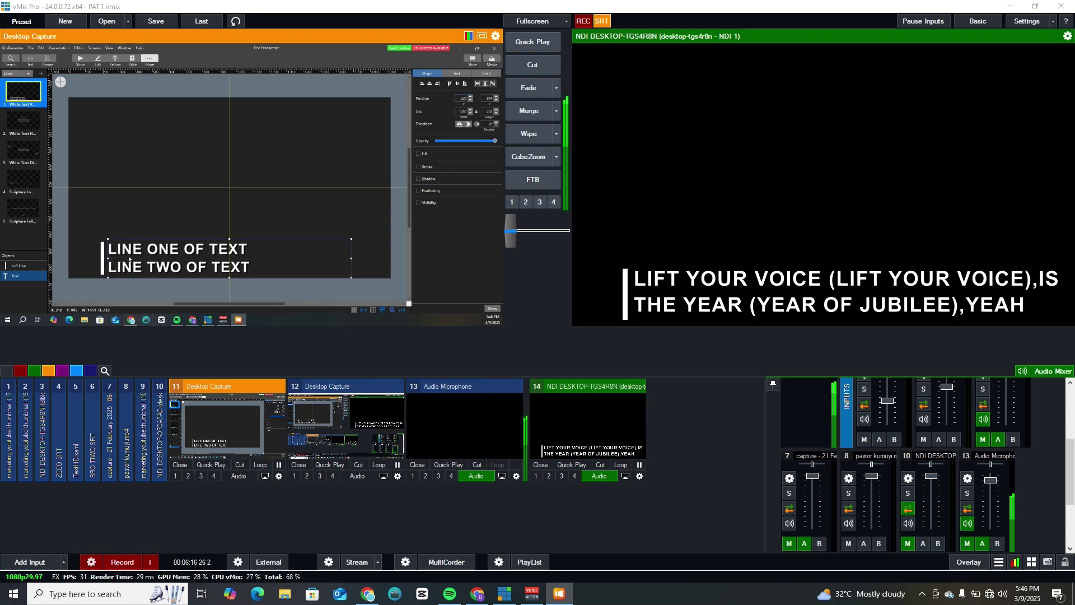
left_click(80, 59)
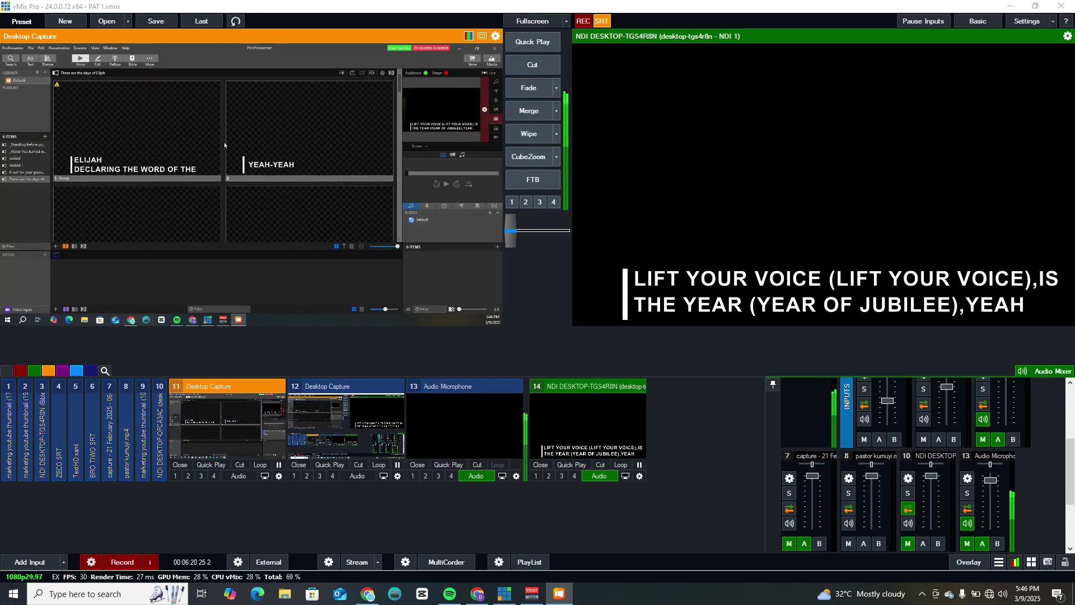
Put the ELIJAH slide live, then apply the White Text Vertical Lines theme to every song slide
left_click(126, 146)
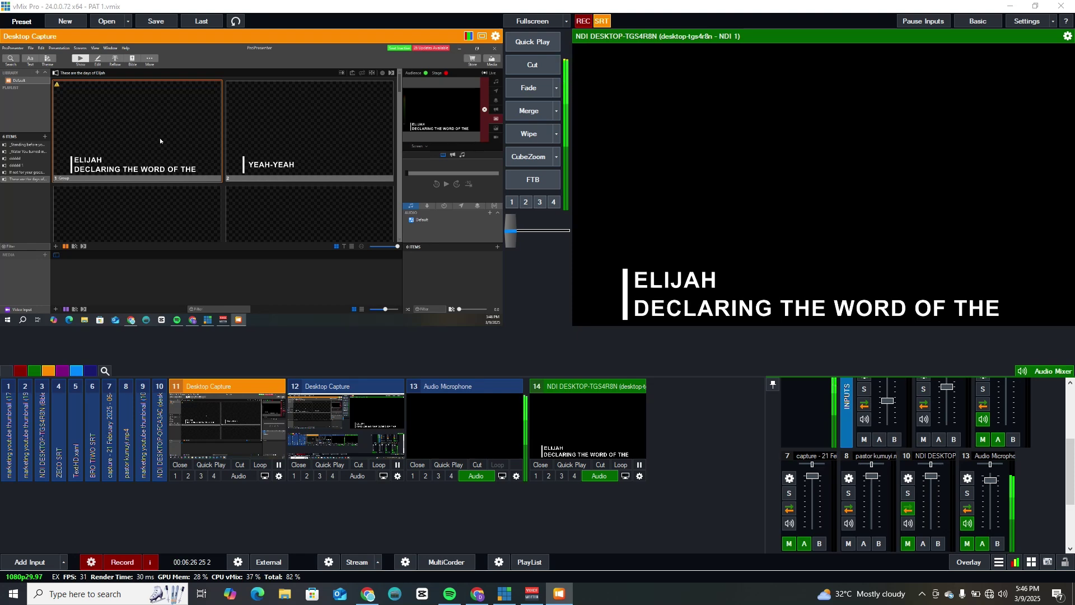
key("ctrl+a")
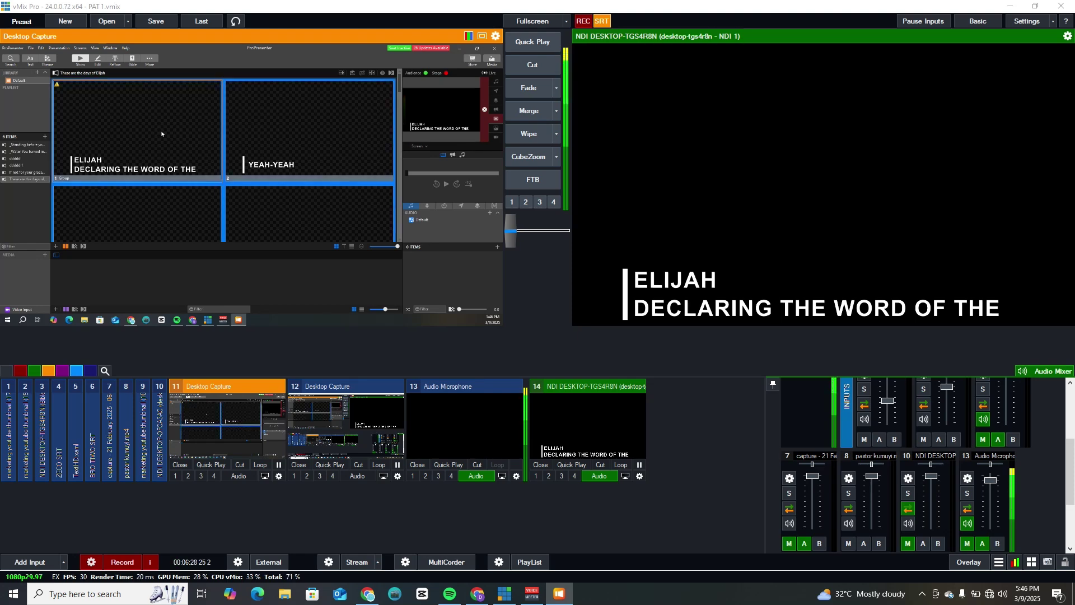
right_click(161, 130)
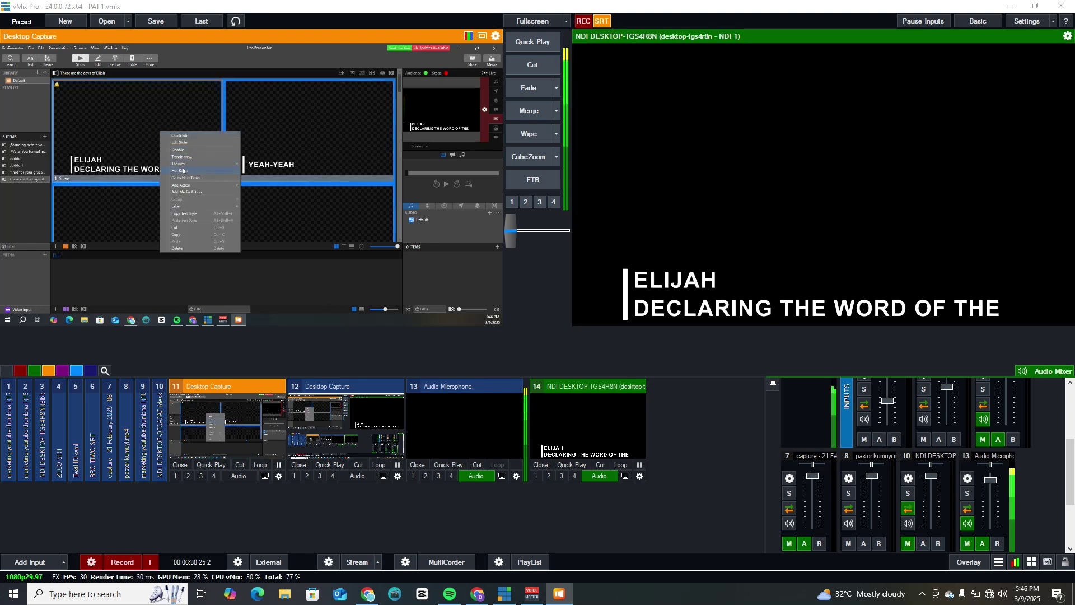
mouse_move(187, 166)
mouse_move(277, 173)
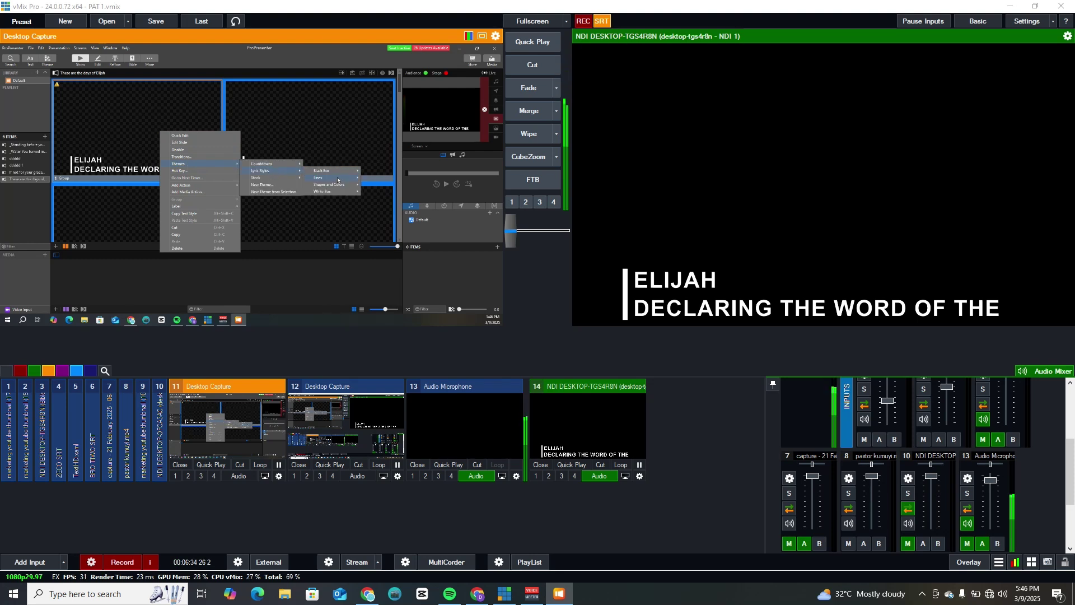
mouse_move(333, 181)
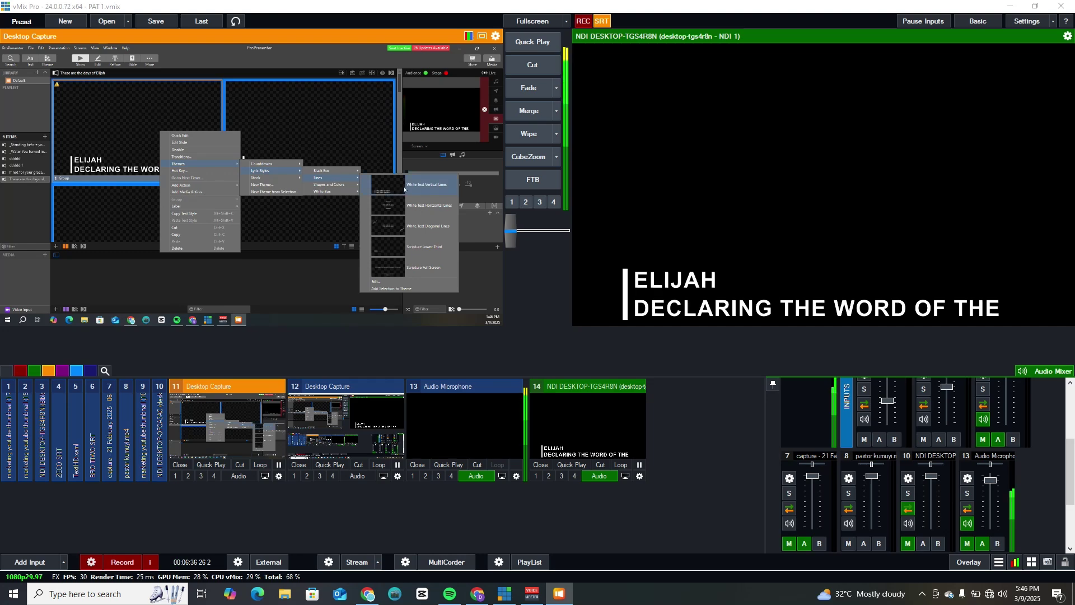
left_click(425, 185)
Send the YEAH-YEAH slide live to the NDI output
left_click(319, 127)
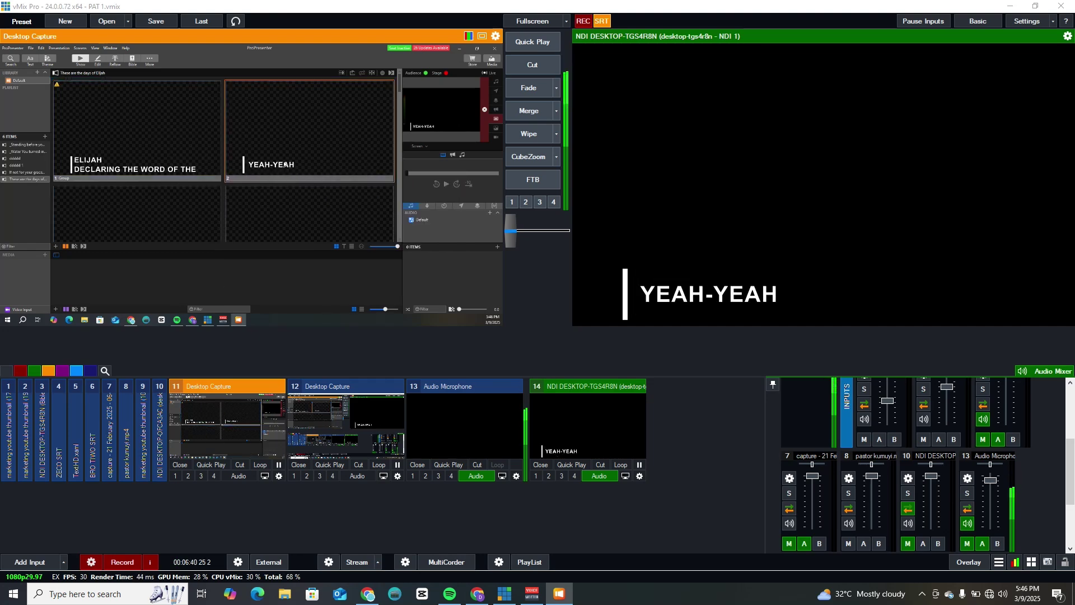
scroll(285, 166, "down", 3)
scroll(285, 170, "up", 2)
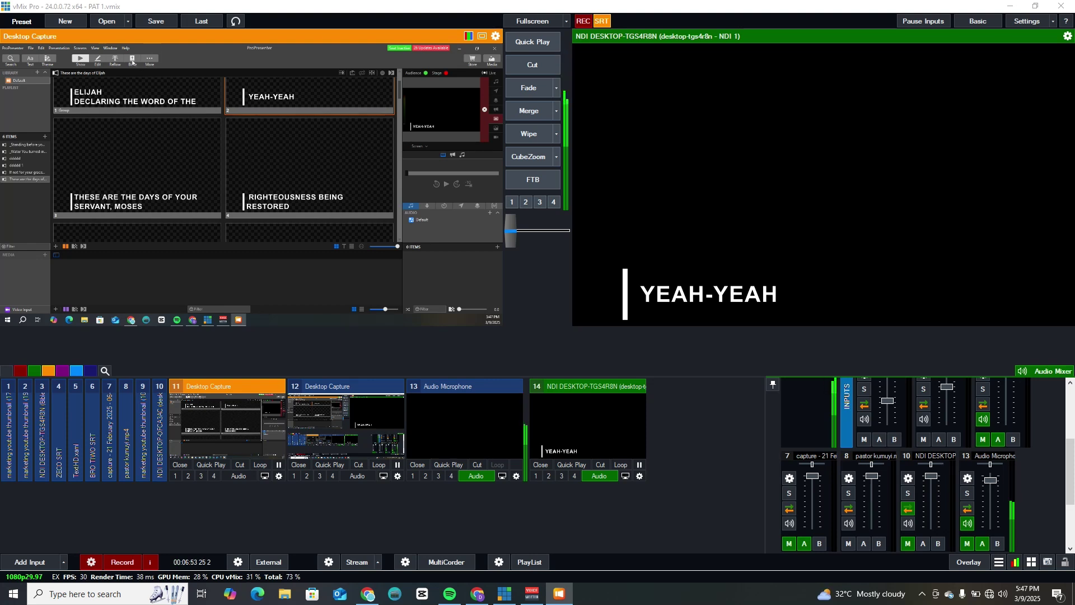
Open ProPresenter's Bible panel and send the Numbers 6:6 verse live
left_click(133, 60)
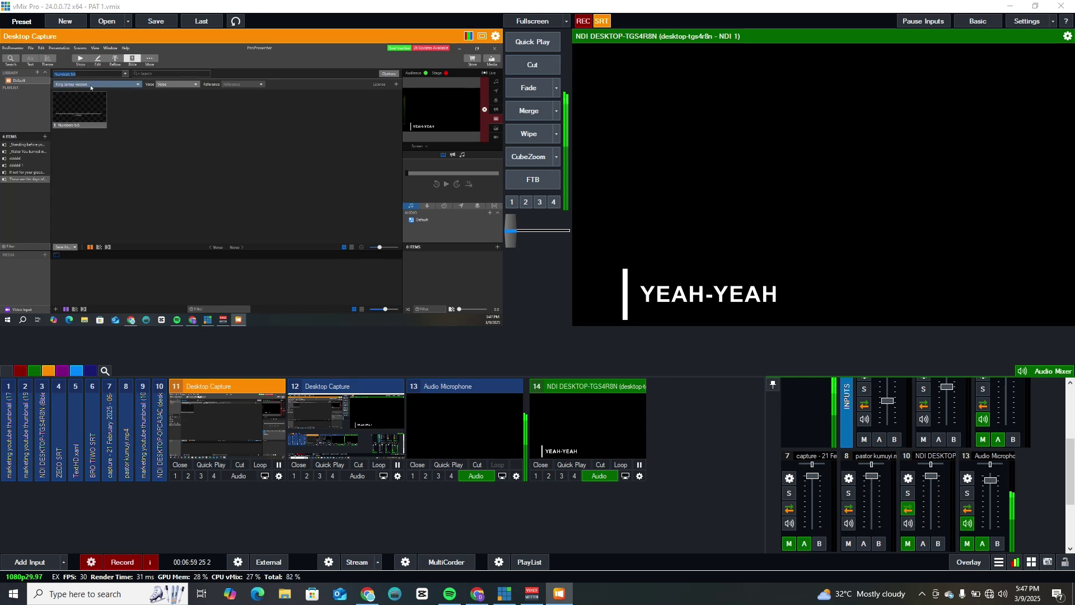
left_click(83, 112)
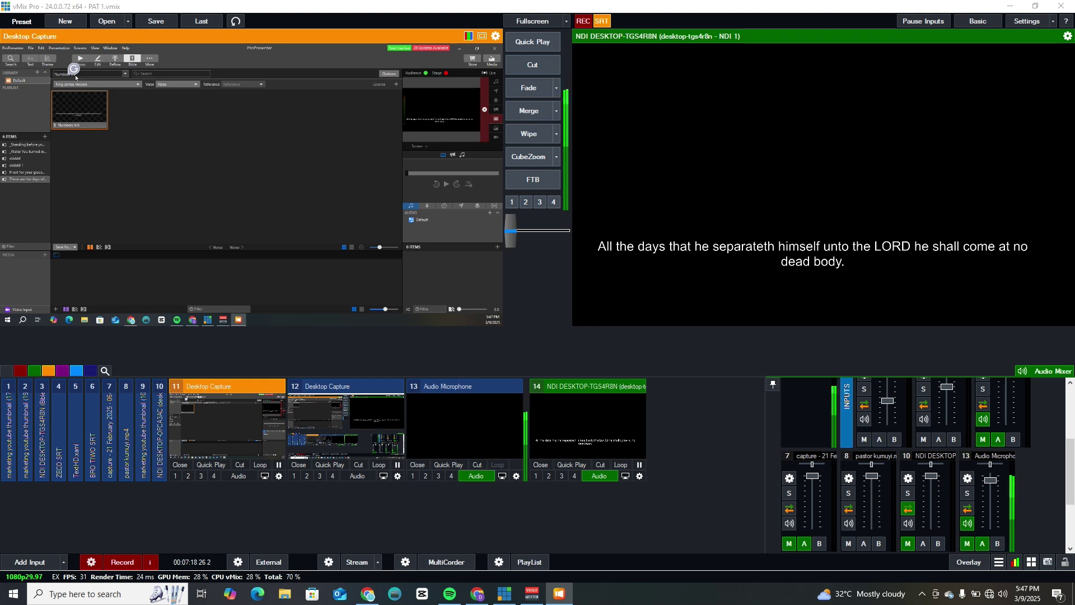
Enable the Stage screen in Screen Configuration, keeping its output target at Full
left_click(82, 49)
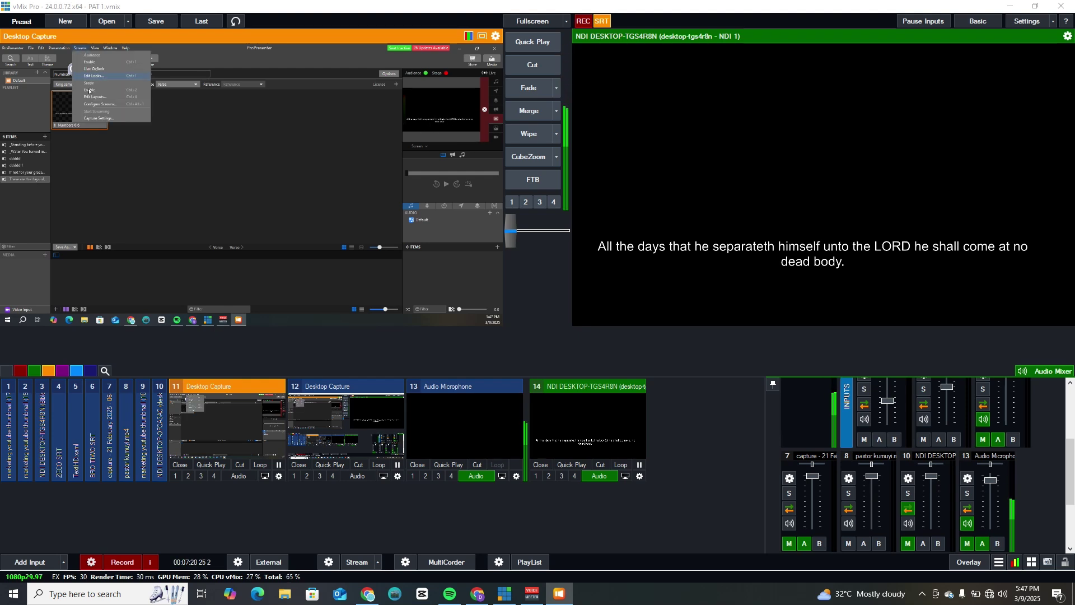
left_click(97, 104)
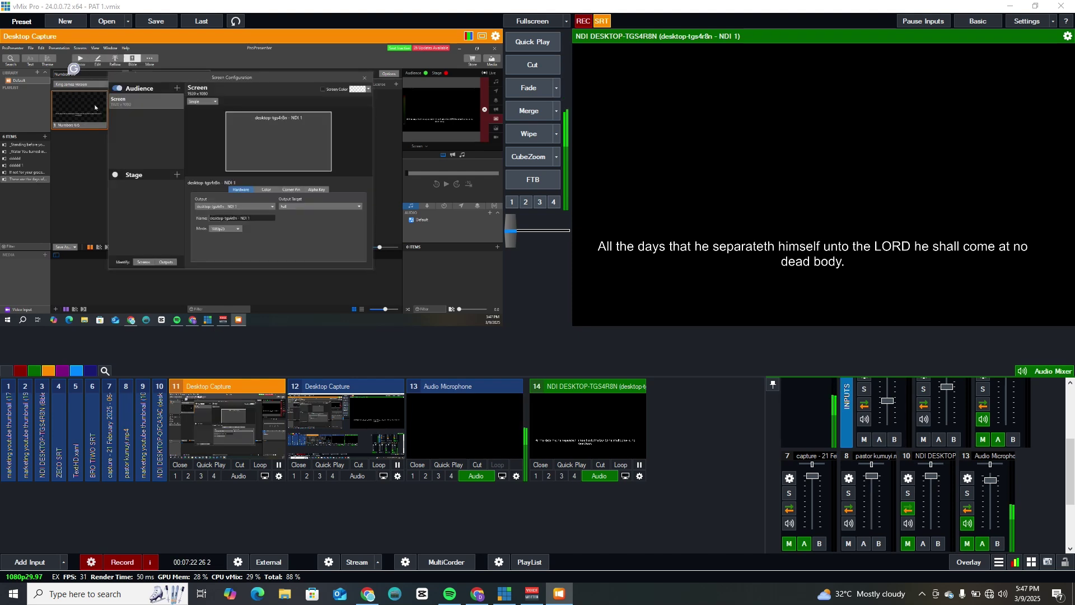
left_click(116, 175)
left_click(360, 206)
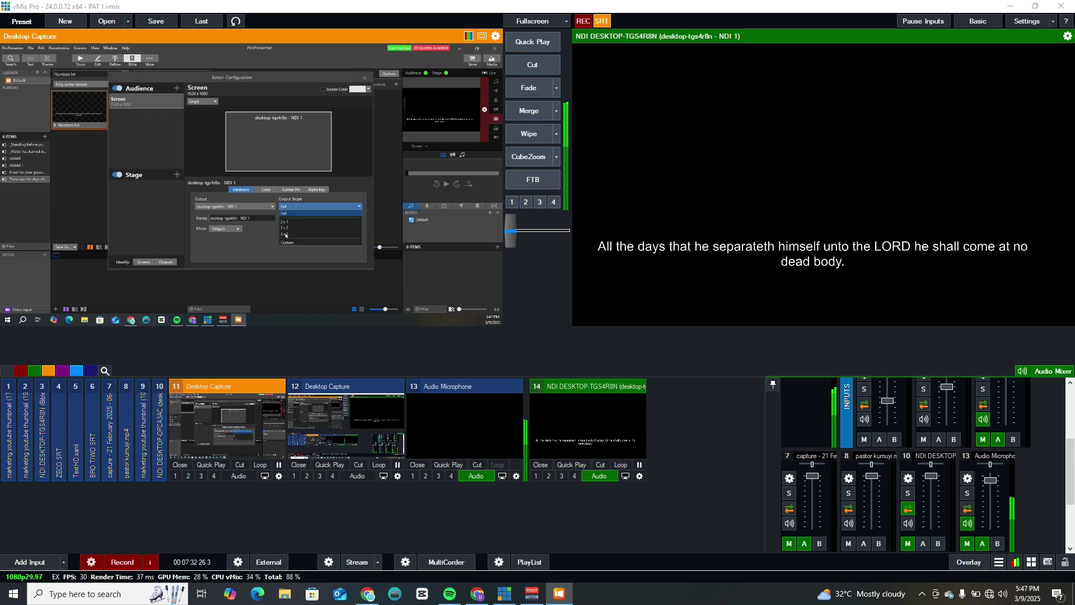
left_click(237, 237)
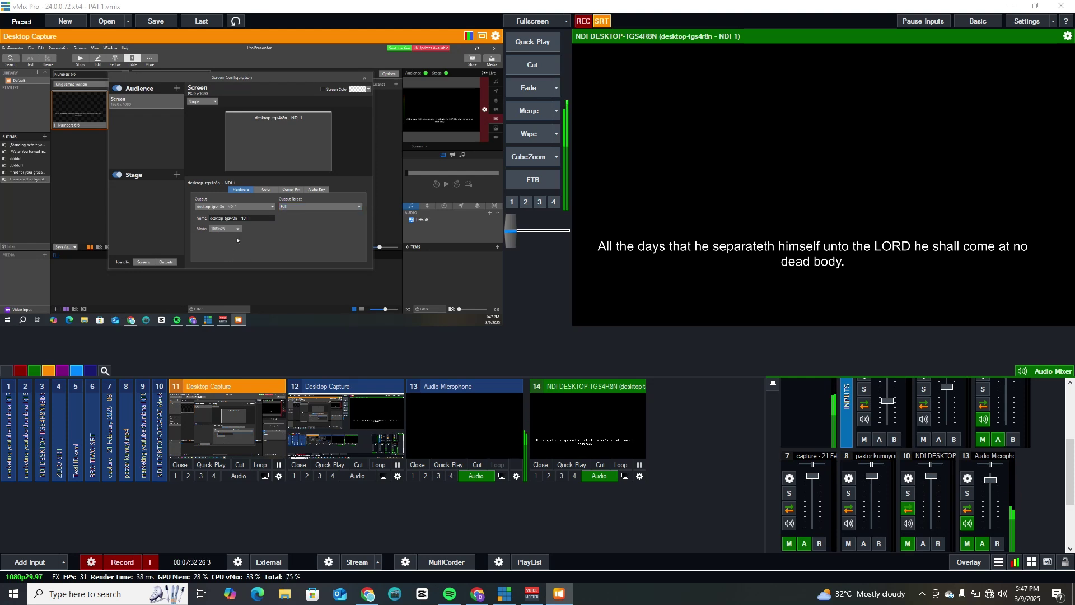
Reassign the NDI 1 output to the Stage screen at Full, then close the configuration
left_click(176, 174)
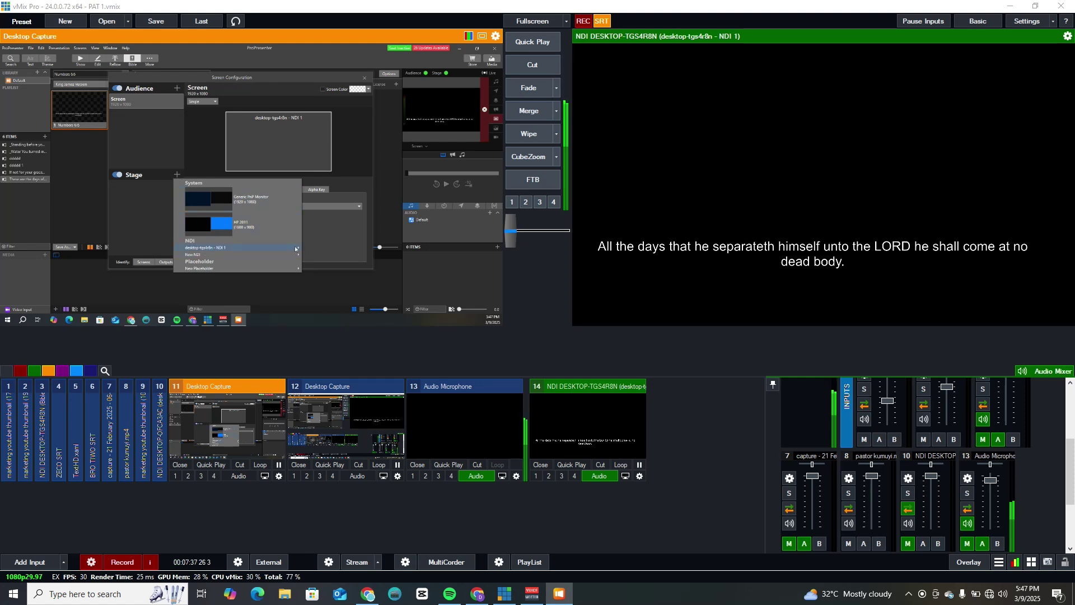
mouse_move(296, 248)
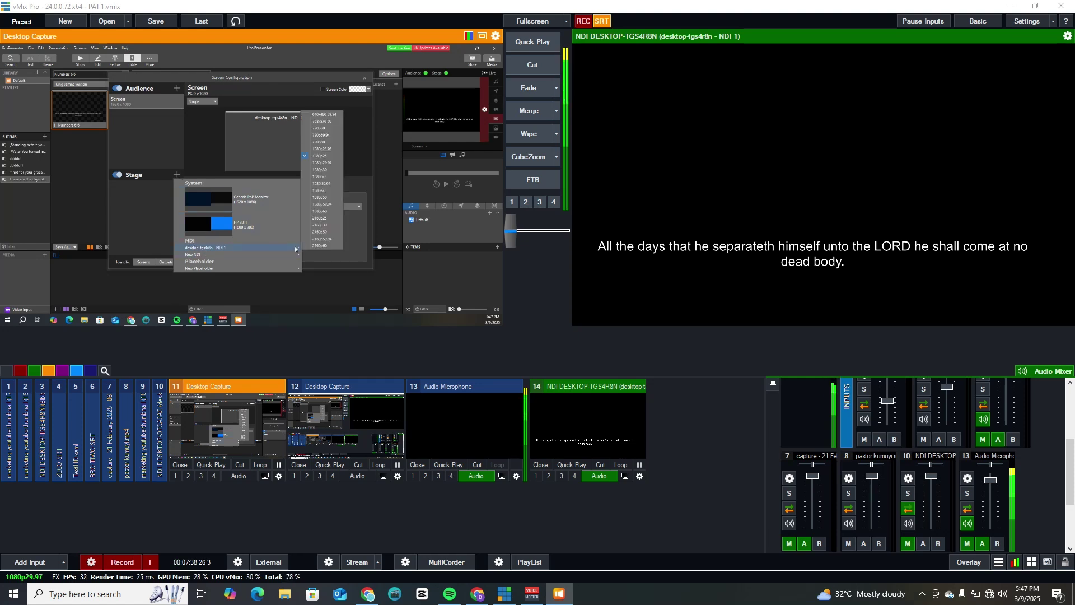
left_click(317, 157)
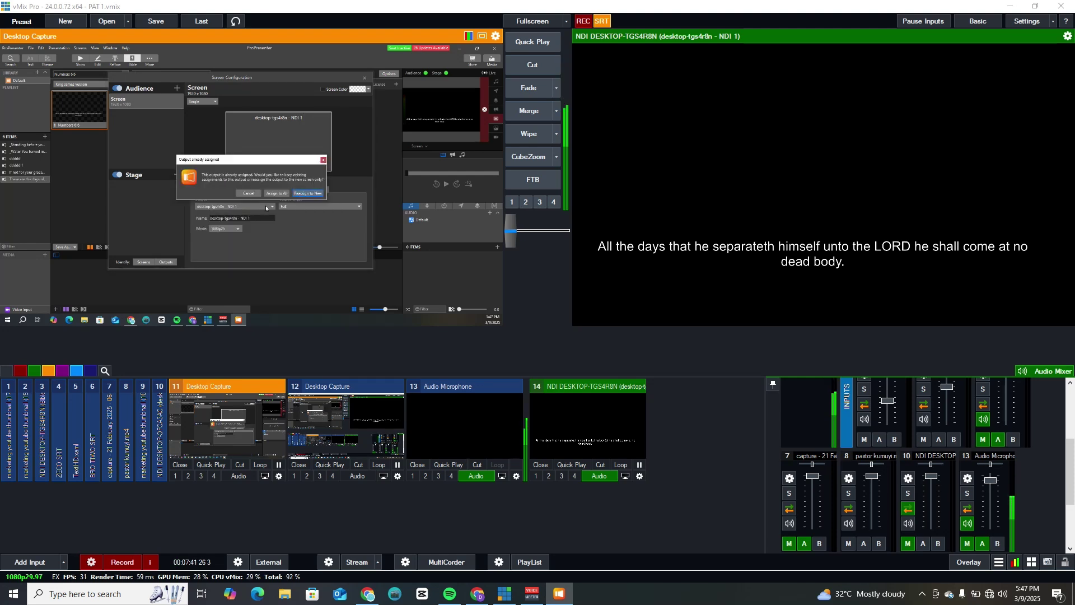
left_click(307, 194)
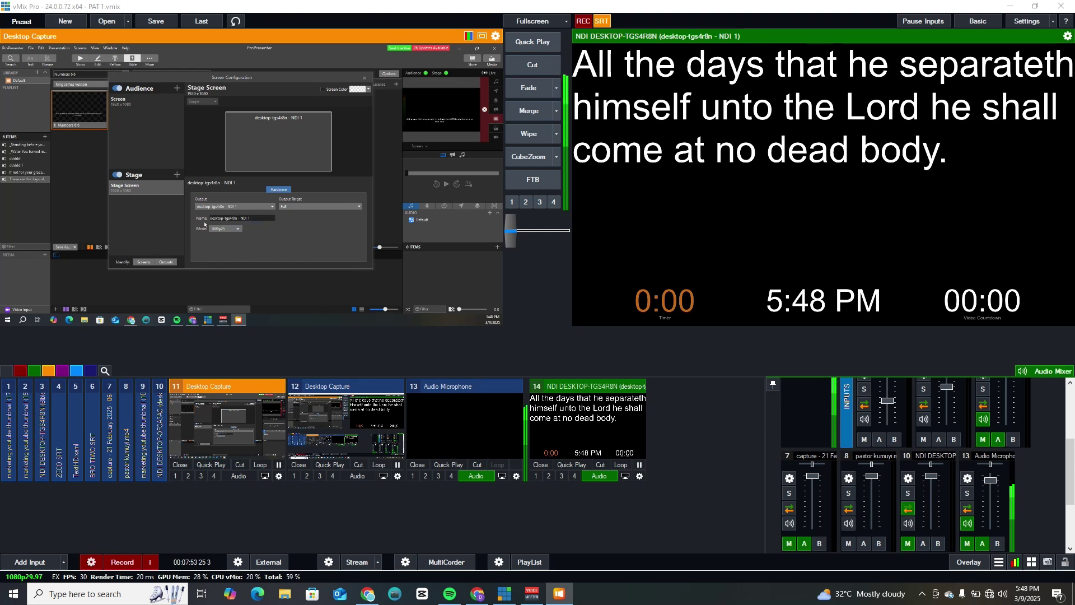
left_click(314, 206)
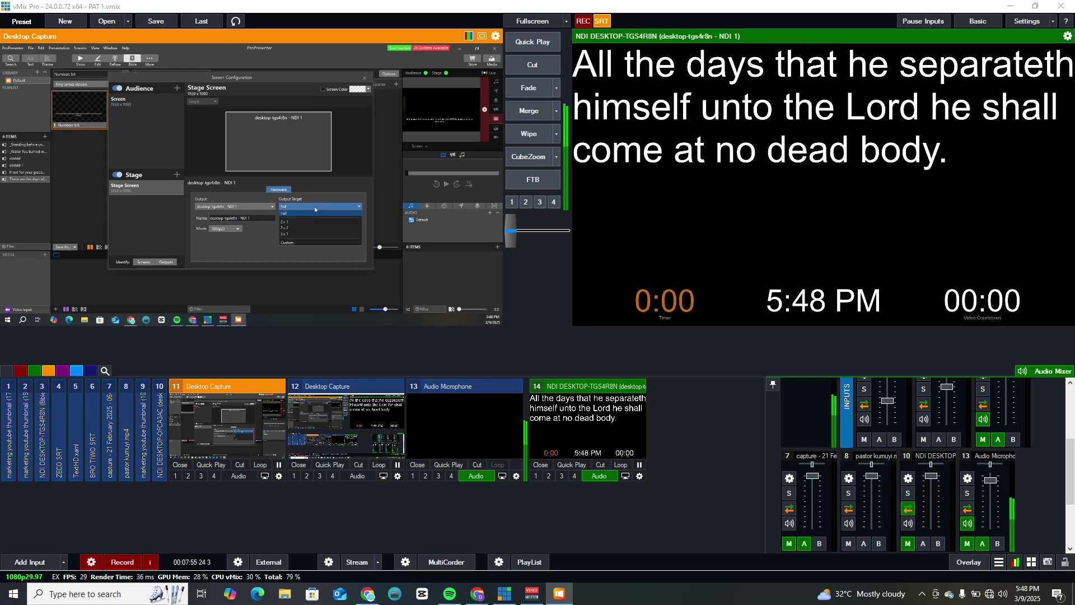
left_click(315, 212)
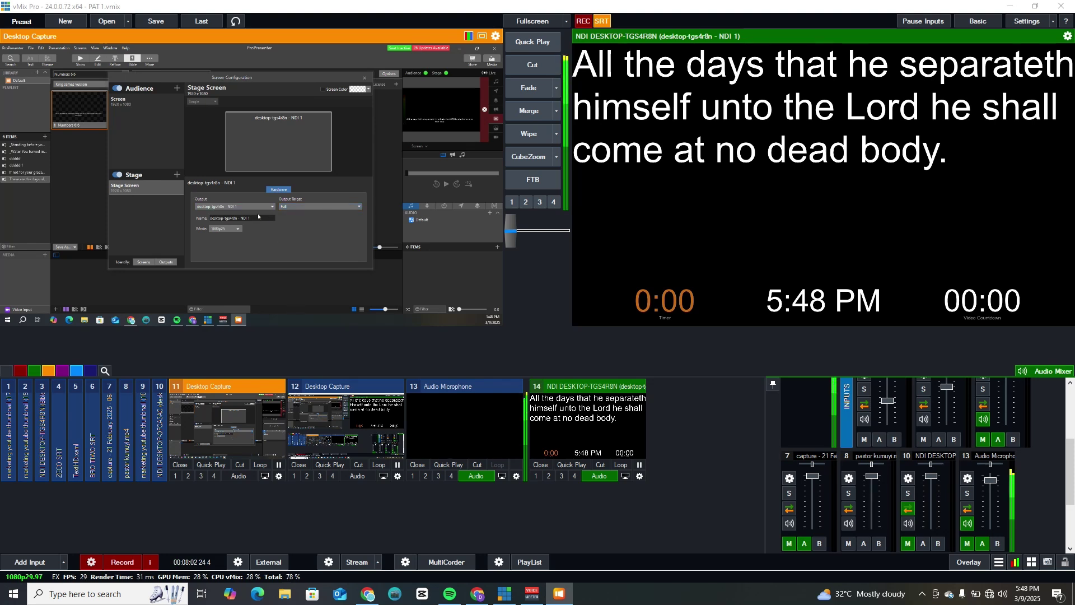
left_click(365, 78)
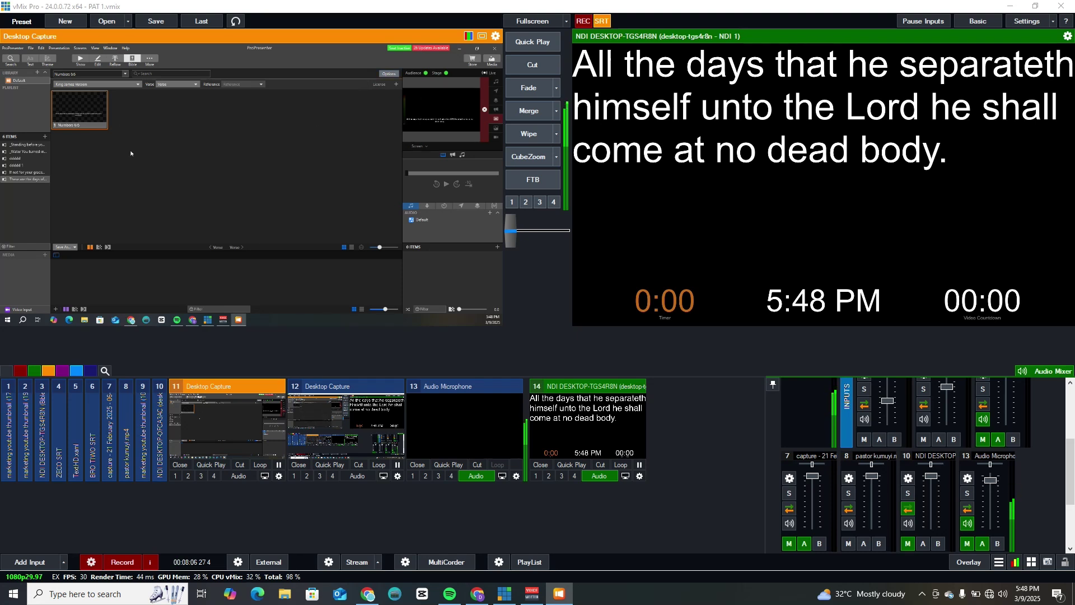
Preview the Stage Screen and inspect its Next and Current Slide Text boxes in the Stage Editor, then return to Show
left_click(428, 146)
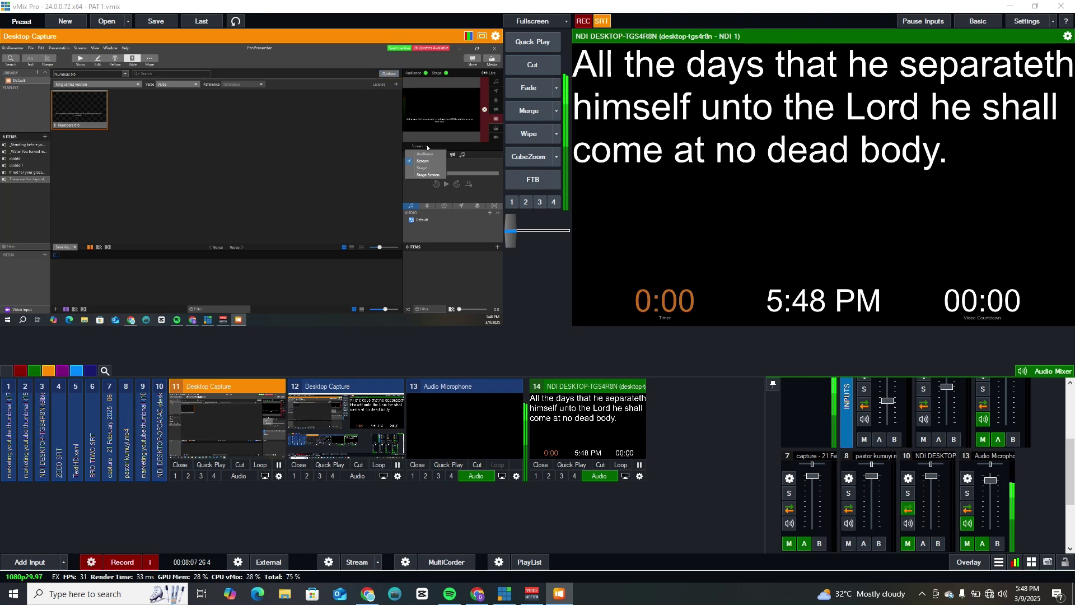
left_click(427, 174)
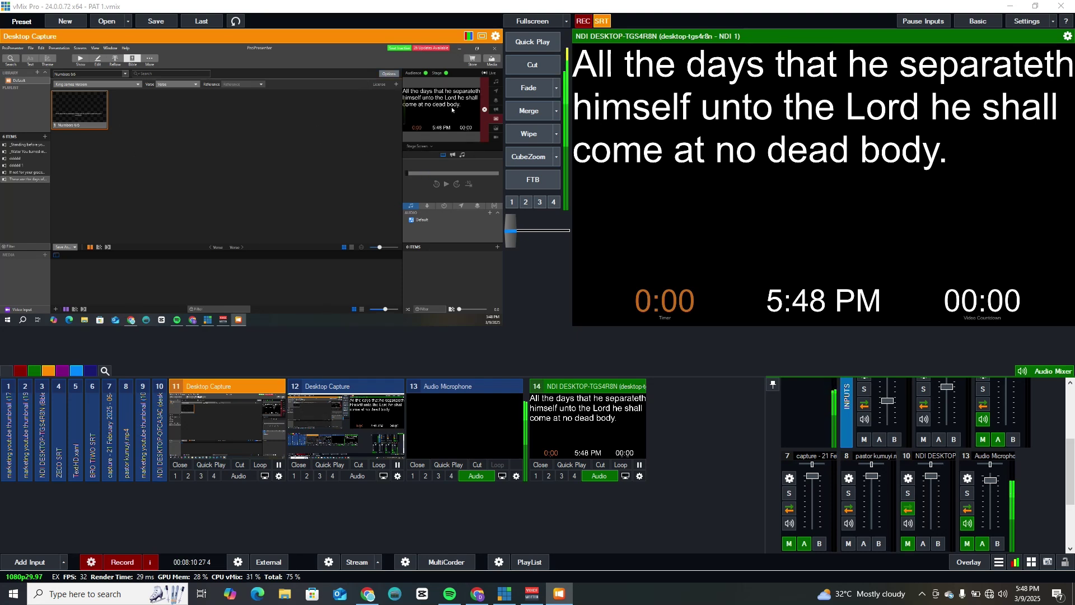
left_click(151, 58)
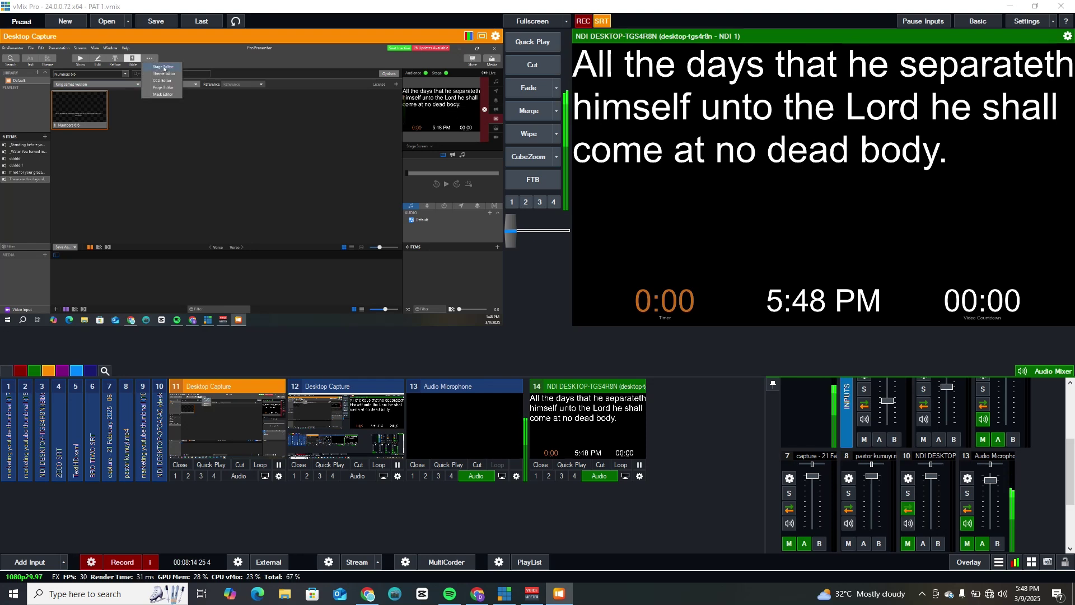
left_click(167, 67)
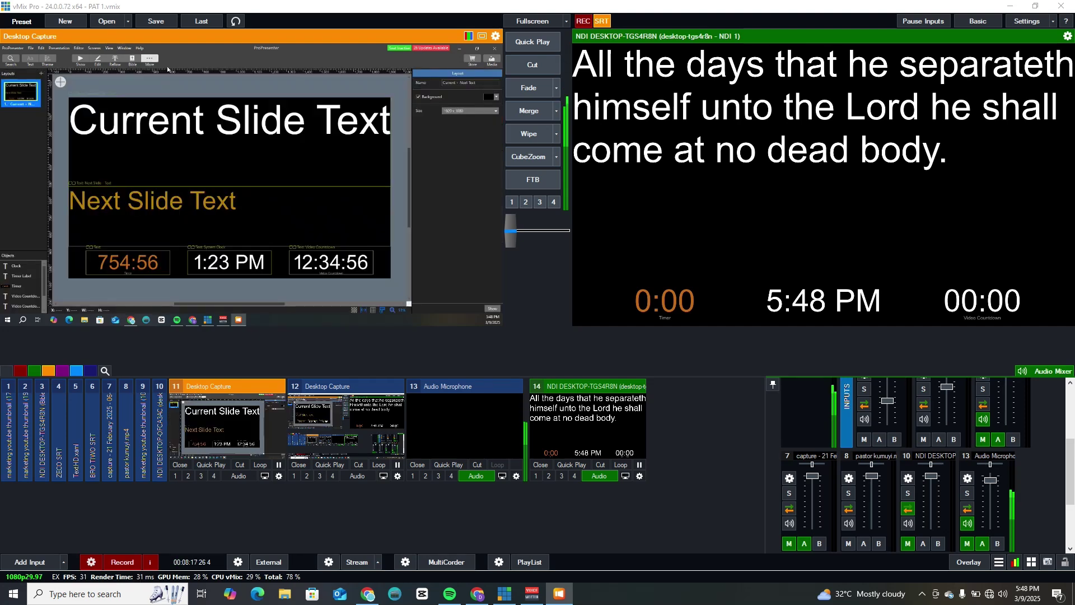
left_click(178, 206)
left_click(215, 138)
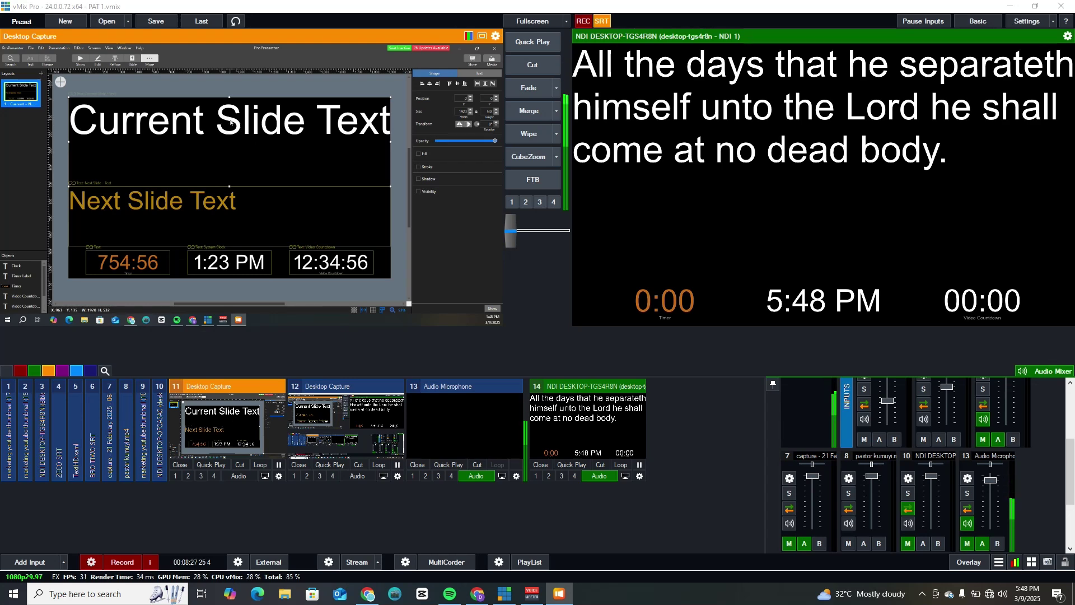
left_click(80, 58)
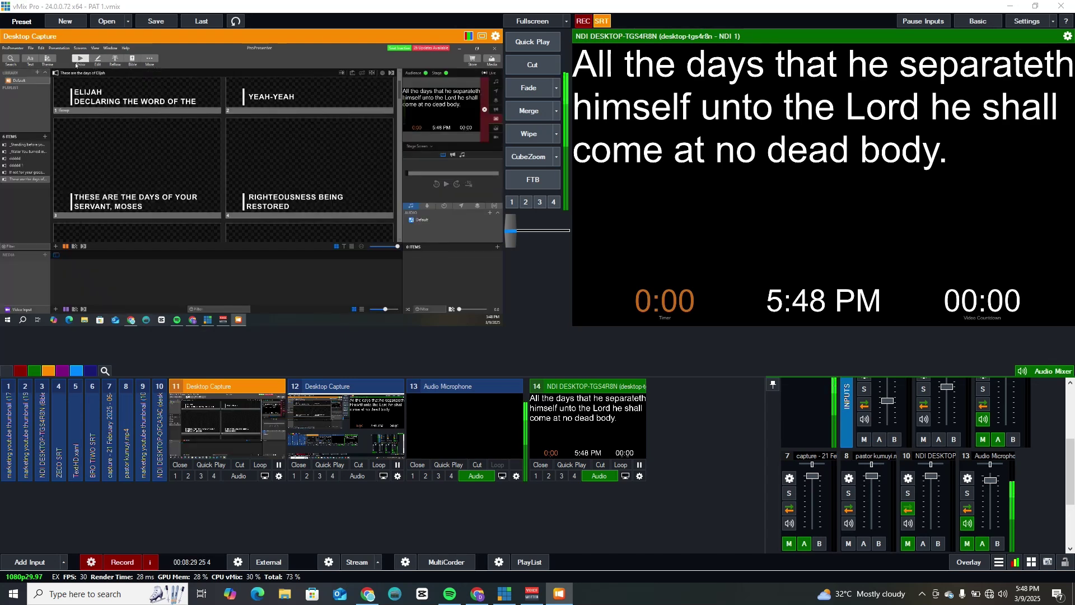
Return to the Bible panel's Numbers passage and show its slide options
left_click(133, 59)
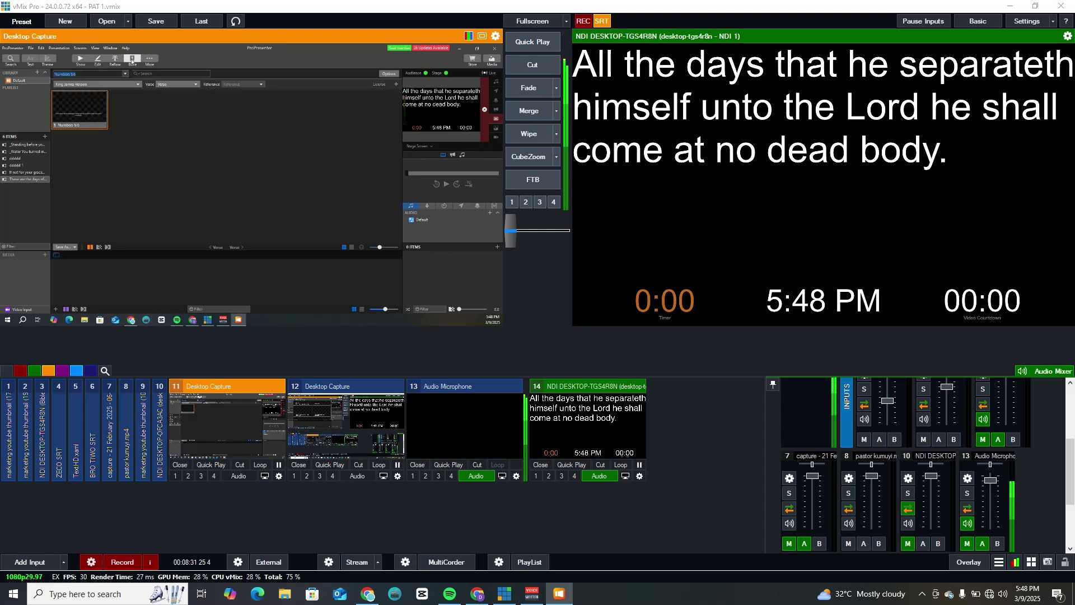
left_click(389, 75)
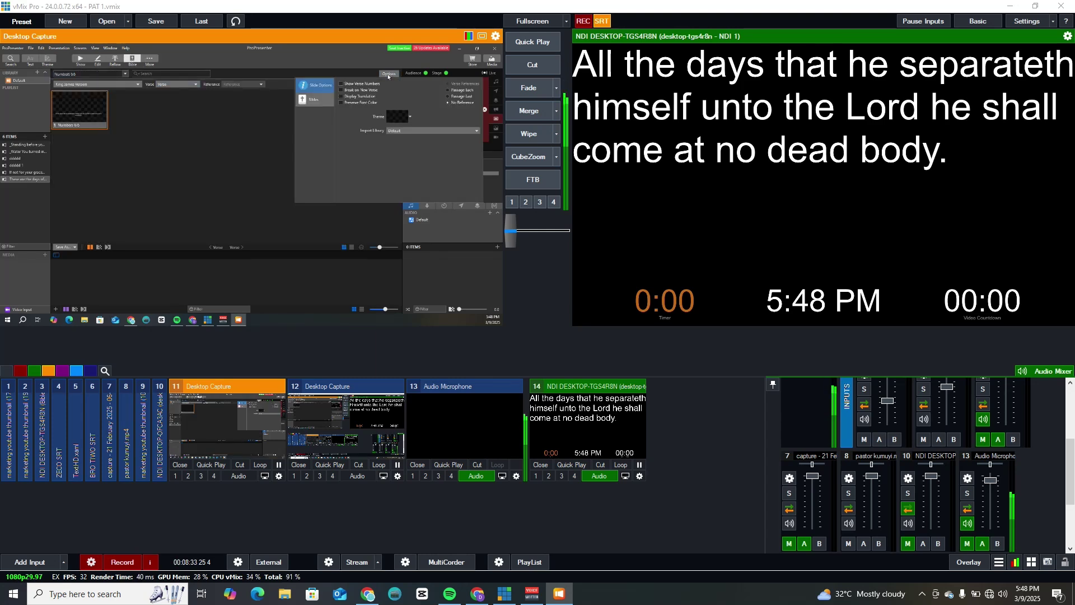